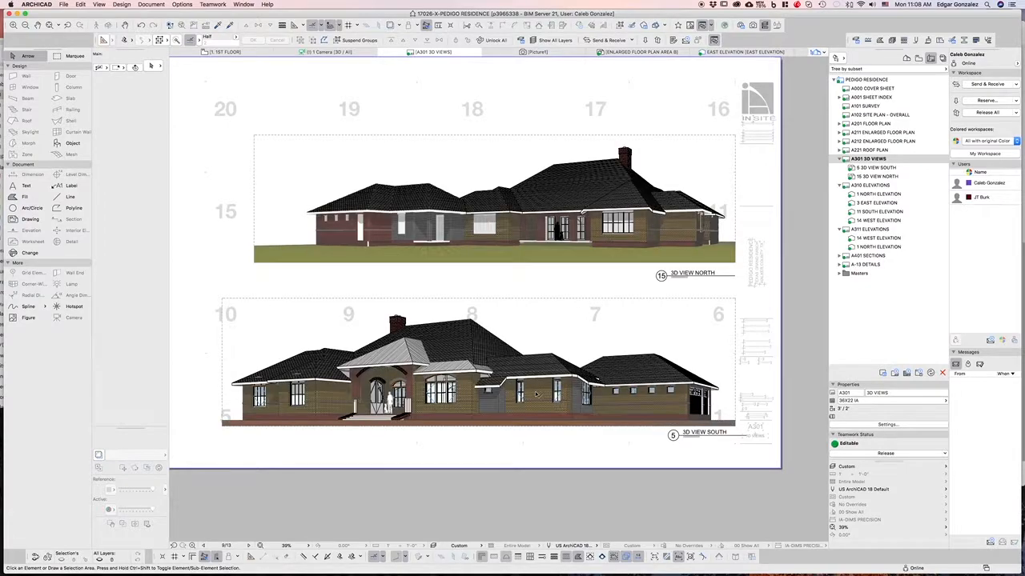
pyautogui.scroll(2, 458, 366)
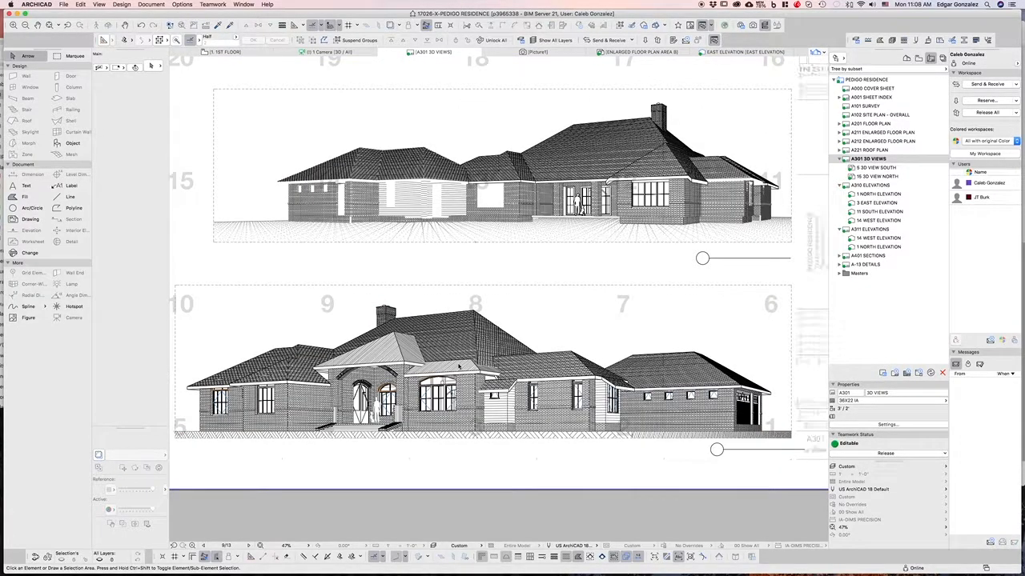
pyautogui.scroll(-2, 508, 331)
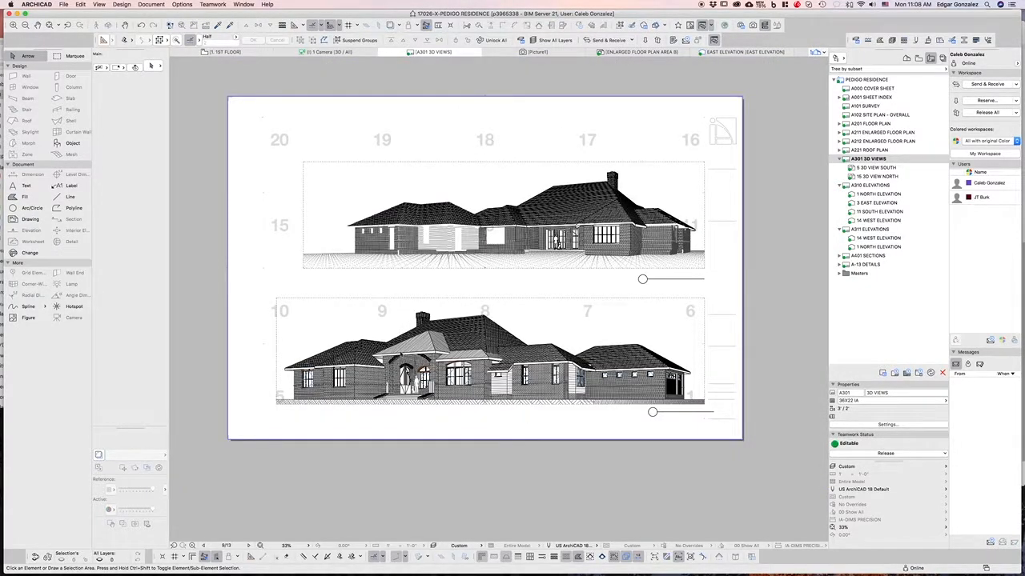
pyautogui.scroll(3, 503, 373)
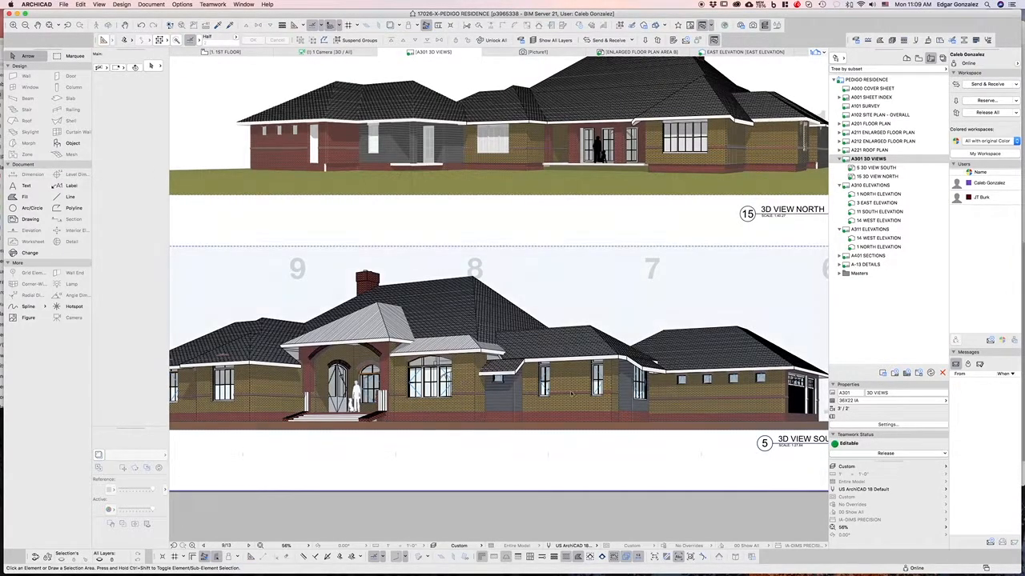
pyautogui.scroll(-2, 550, 362)
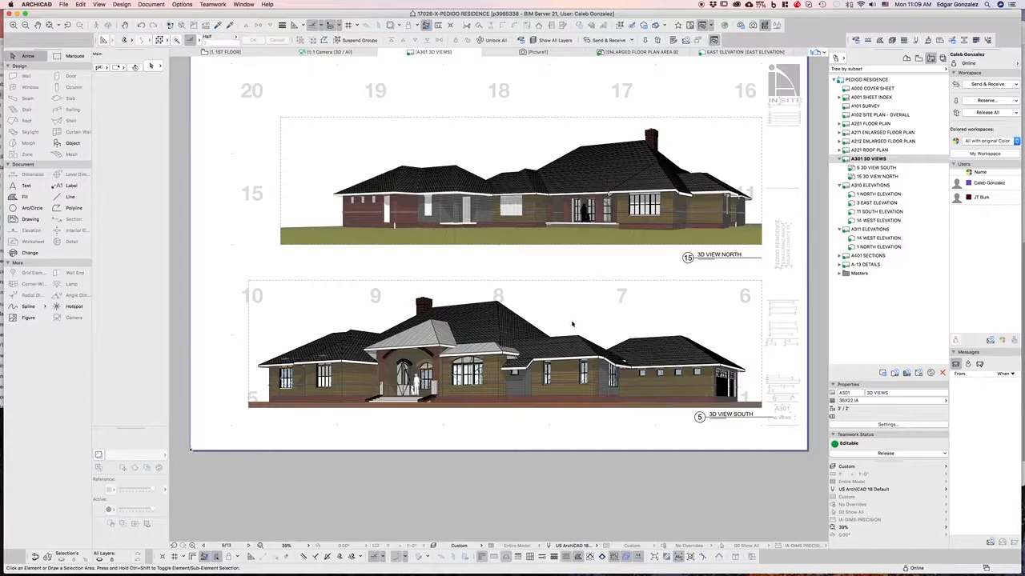
pyautogui.scroll(3, 573, 344)
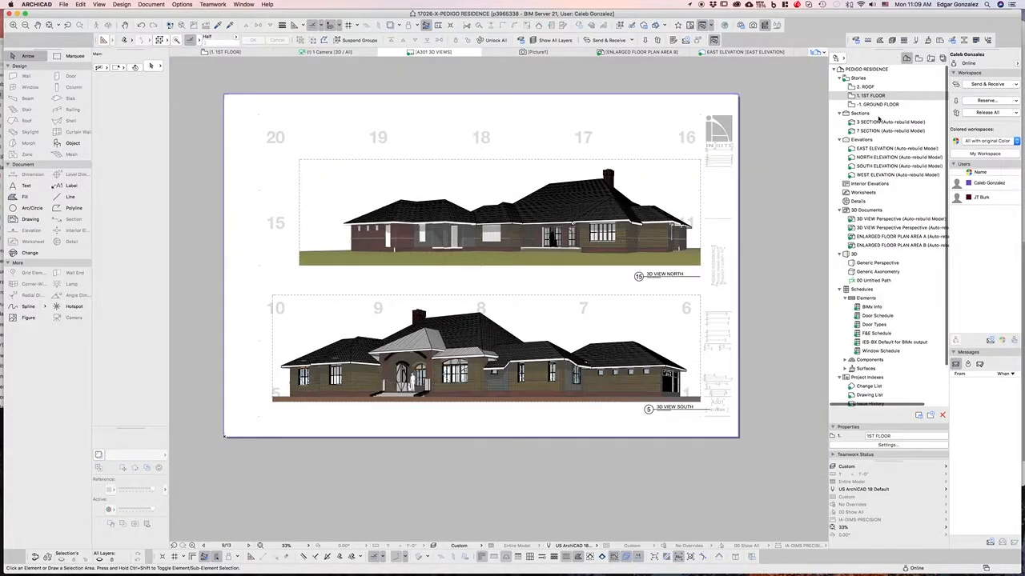
# Step: Open the 1st floor plan and place a camera southeast of the house, aimed at the middle of the building
pyautogui.doubleClick(872, 95)
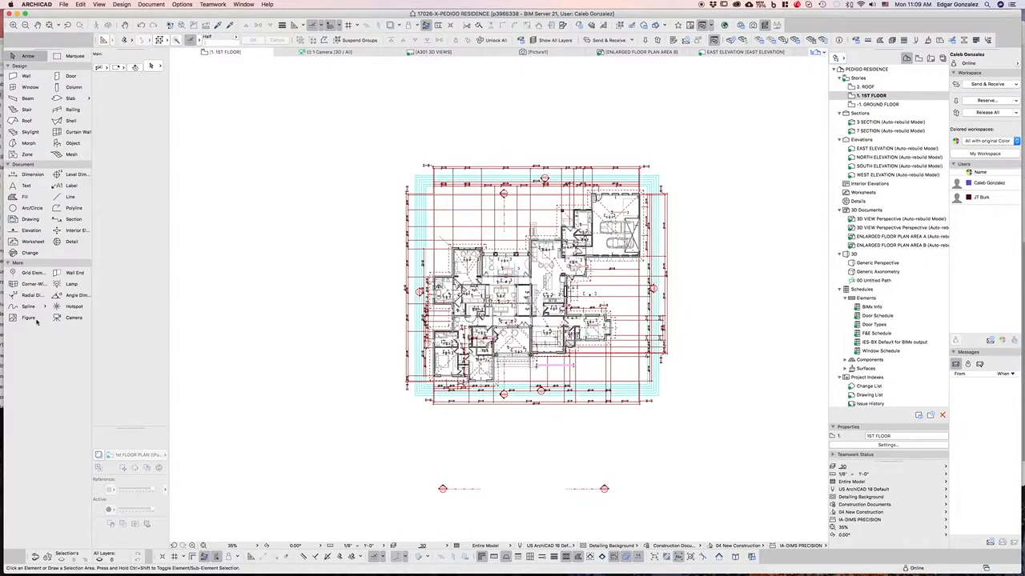
pyautogui.click(71, 318)
pyautogui.scroll(2, 591, 387)
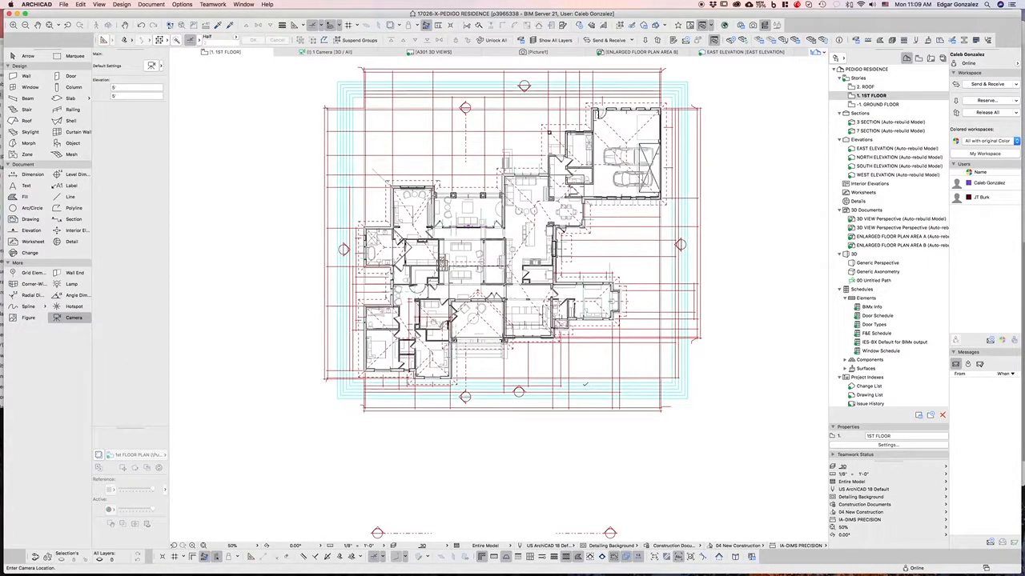
pyautogui.scroll(-3, 453, 286)
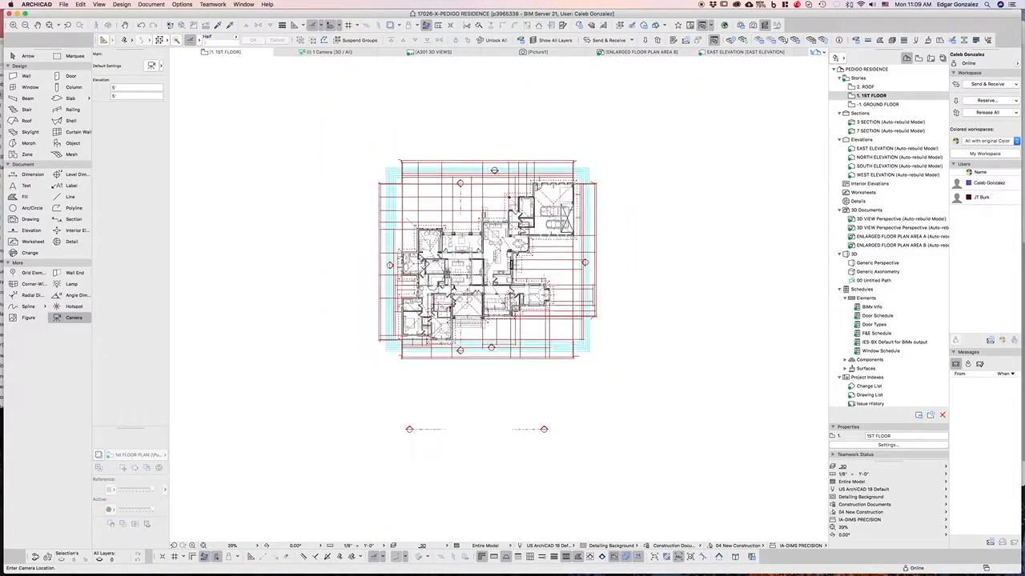
pyautogui.click(562, 400)
pyautogui.click(485, 277)
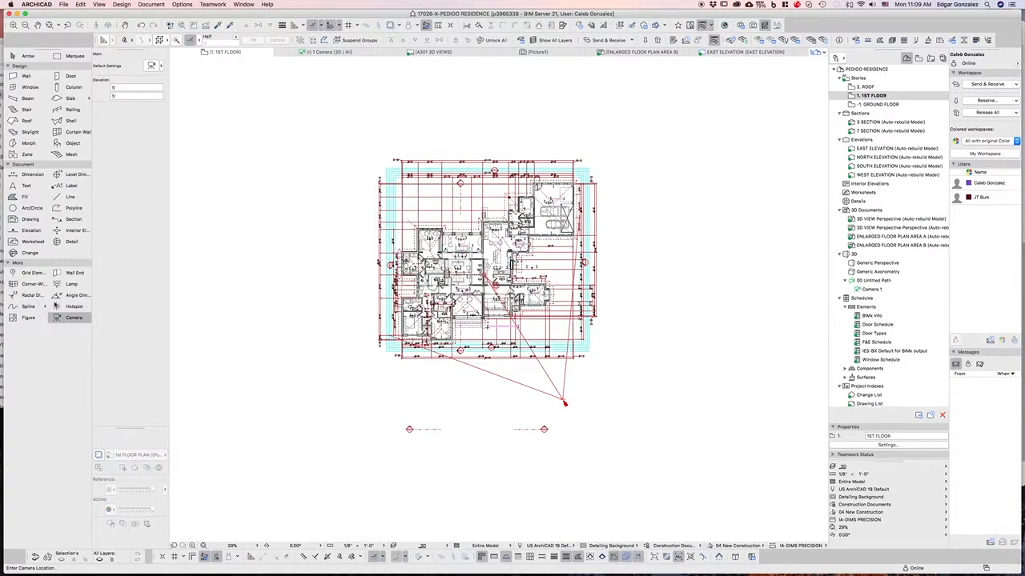
# Step: Move the camera slightly farther east on the plan, keeping it aimed at the middle of the house
pyautogui.keyDown('shift'); pyautogui.click(563, 400); pyautogui.keyUp('shift')
pyautogui.click(564, 401)
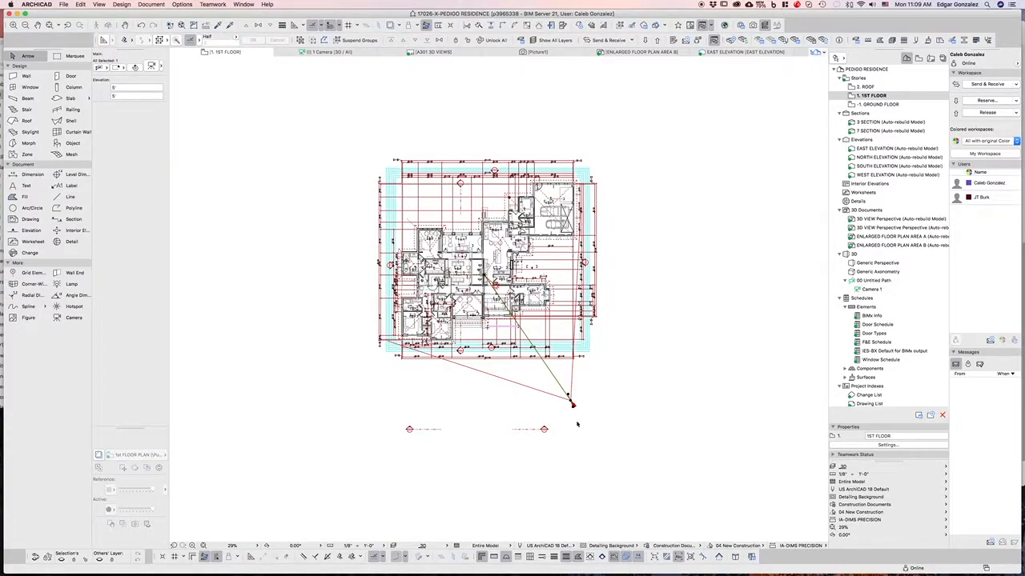
pyautogui.press('Escape')
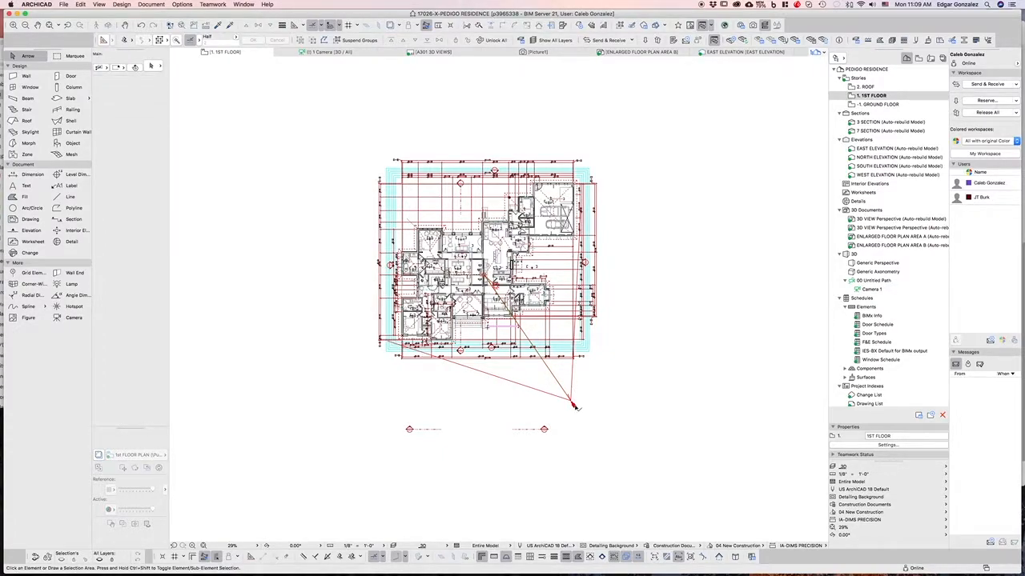
pyautogui.click(573, 404)
pyautogui.moveTo(572, 403); pyautogui.dragTo(575, 409)
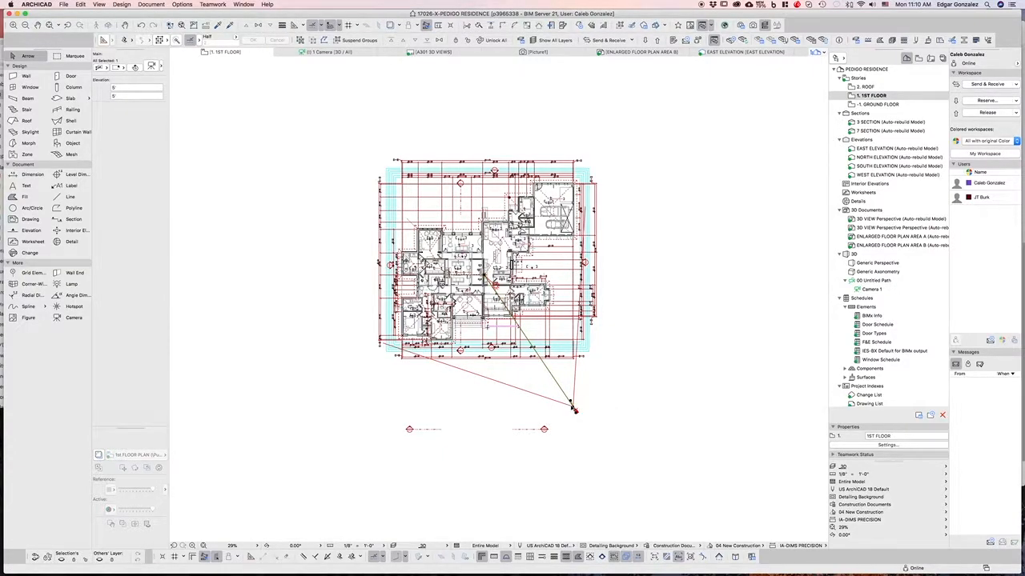
pyautogui.click(574, 409)
pyautogui.click(584, 401)
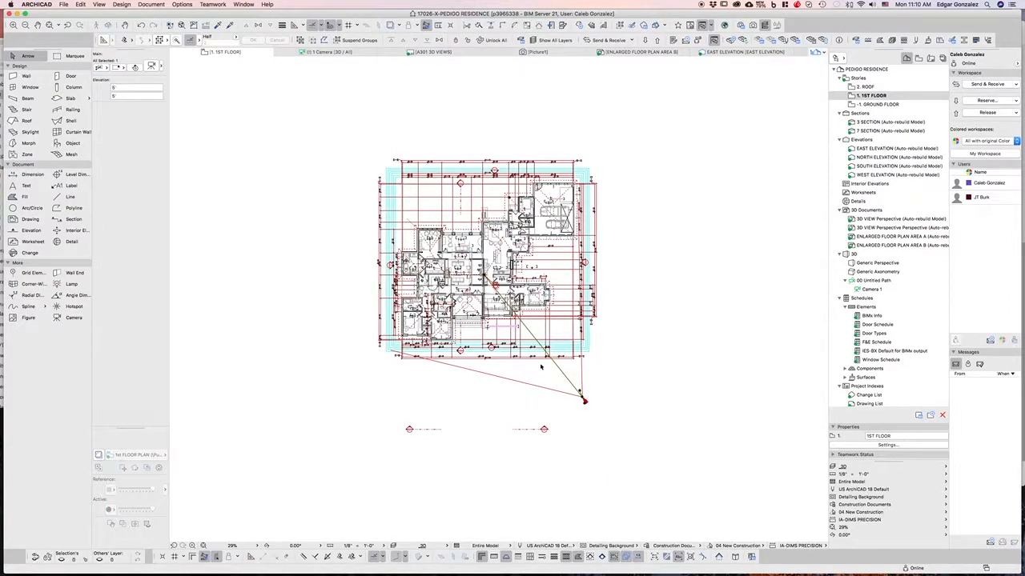
pyautogui.click(617, 357)
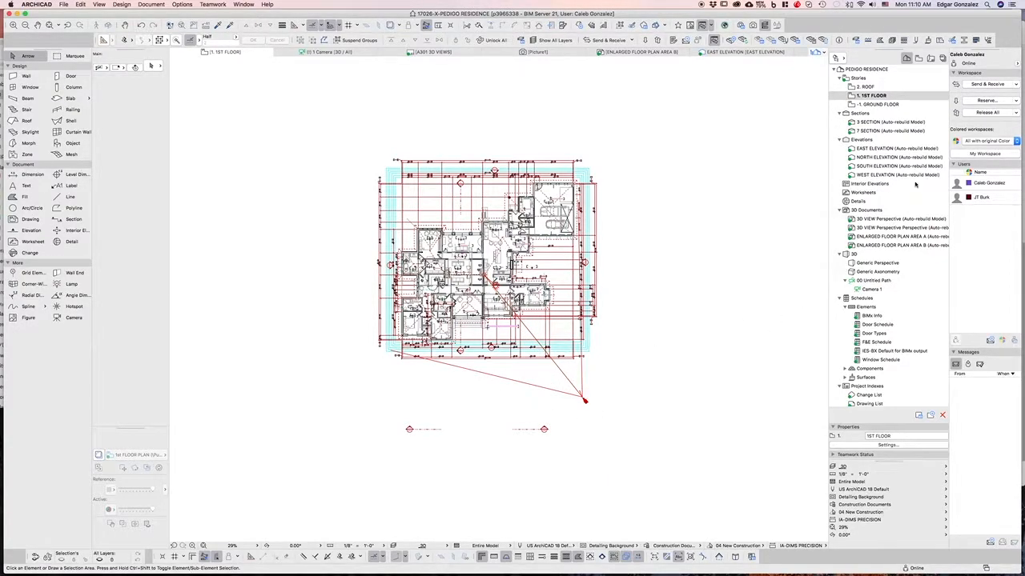
# Step: Open Camera 1 in 3D and use 3D Explore to adjust the viewing height and angle, framing the whole front of the house
pyautogui.doubleClick(871, 290)
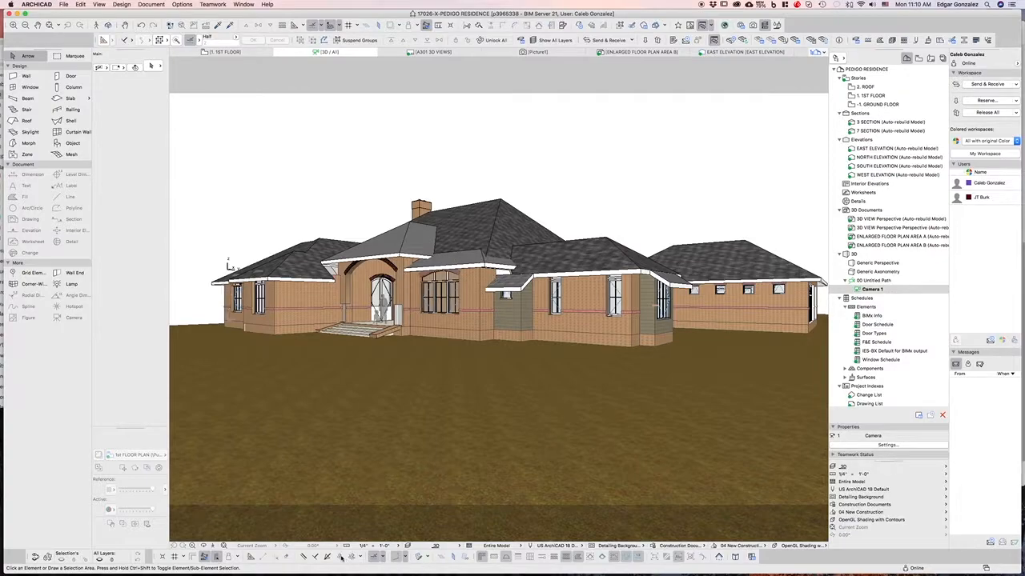
pyautogui.click(212, 546)
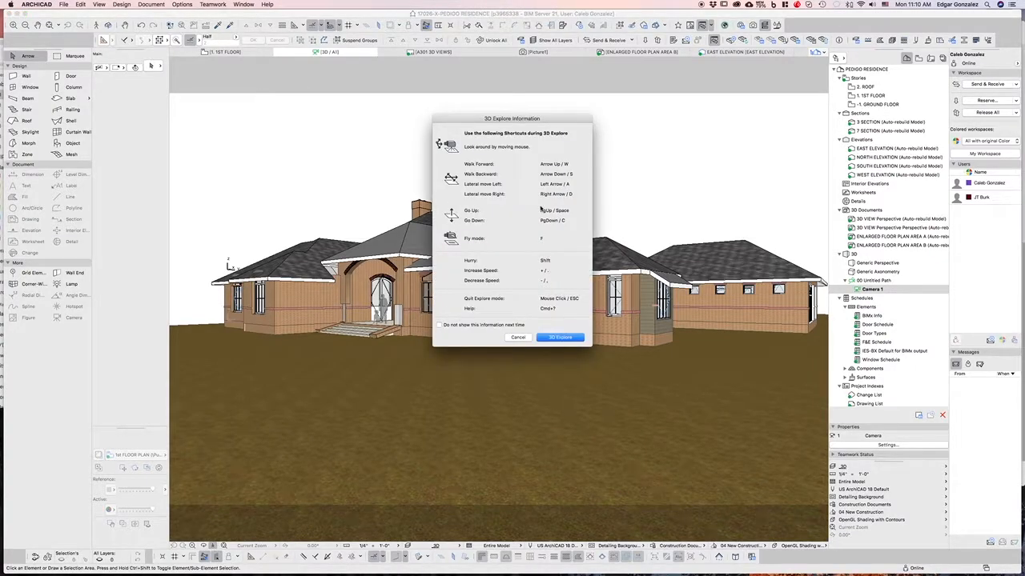
pyautogui.click(560, 337)
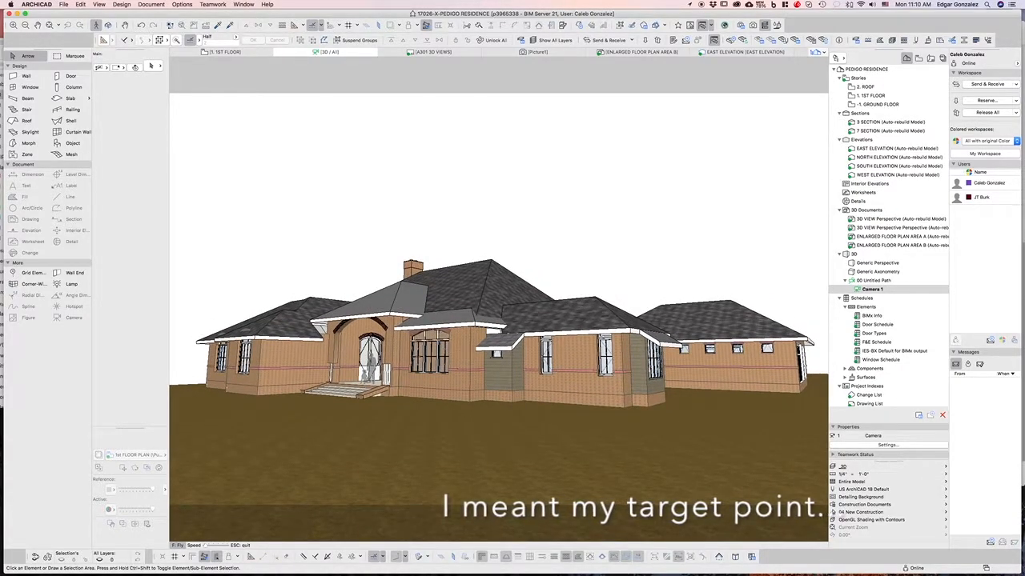
pyautogui.press('pageup')
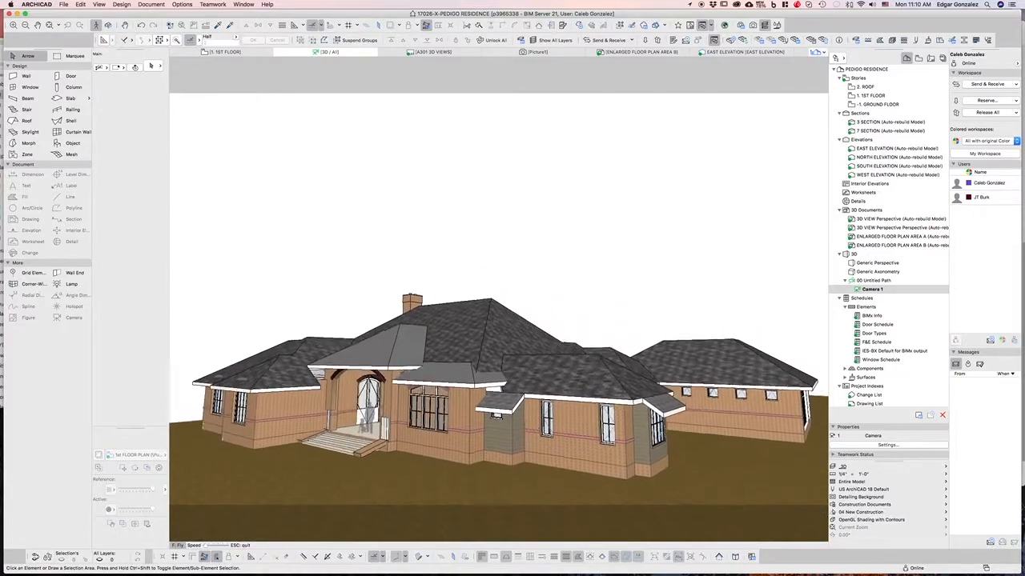
pyautogui.press('pageup')
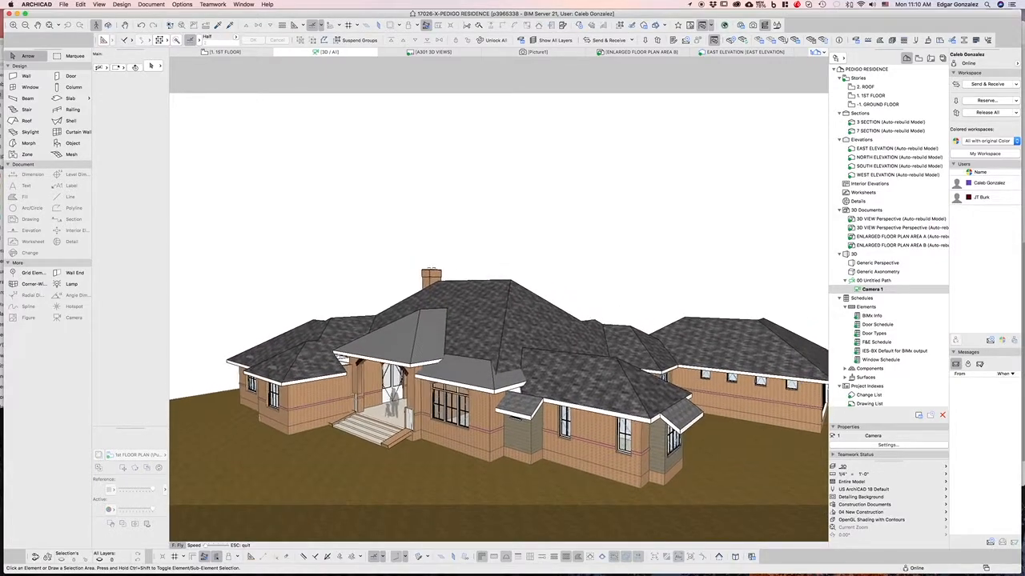
pyautogui.press('pageup')
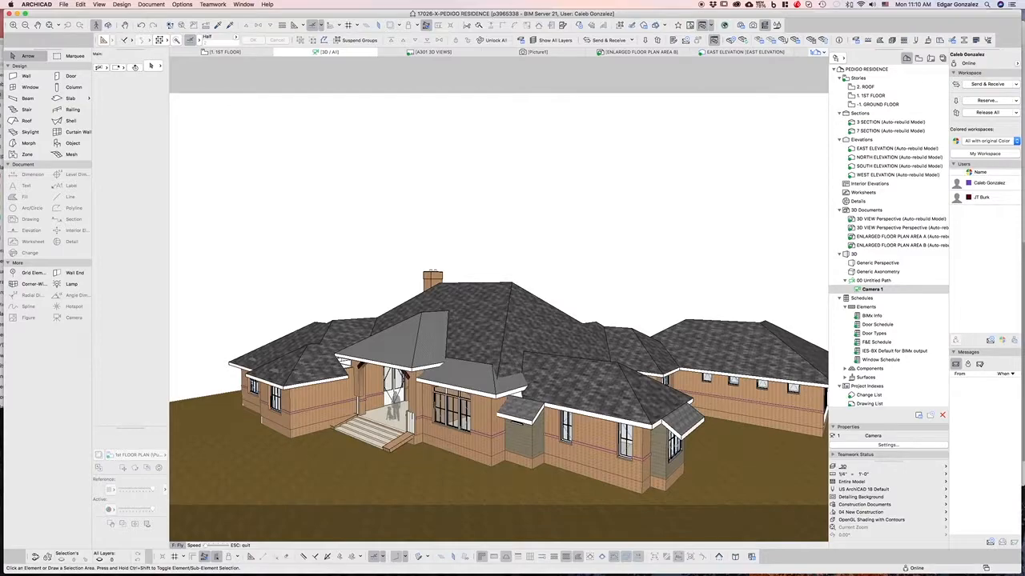
pyautogui.press('pagedown')
pyautogui.press('pagedown')
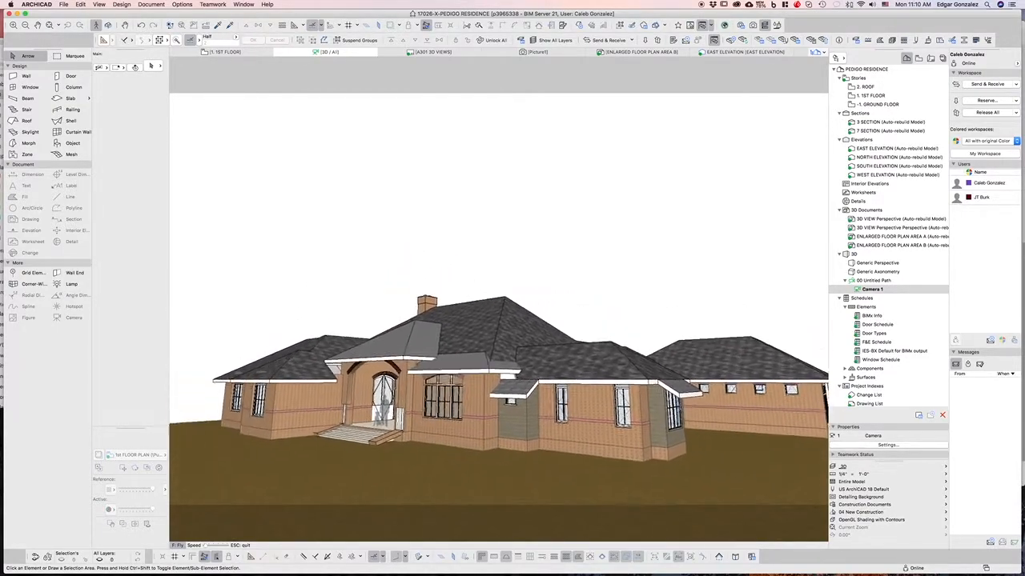
pyautogui.press('pagedown')
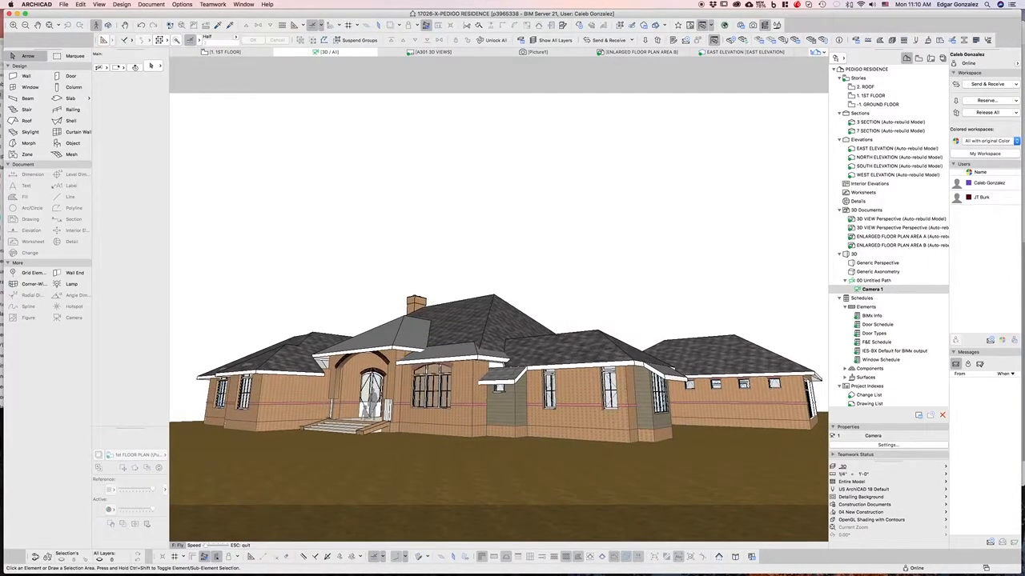
pyautogui.press('Escape')
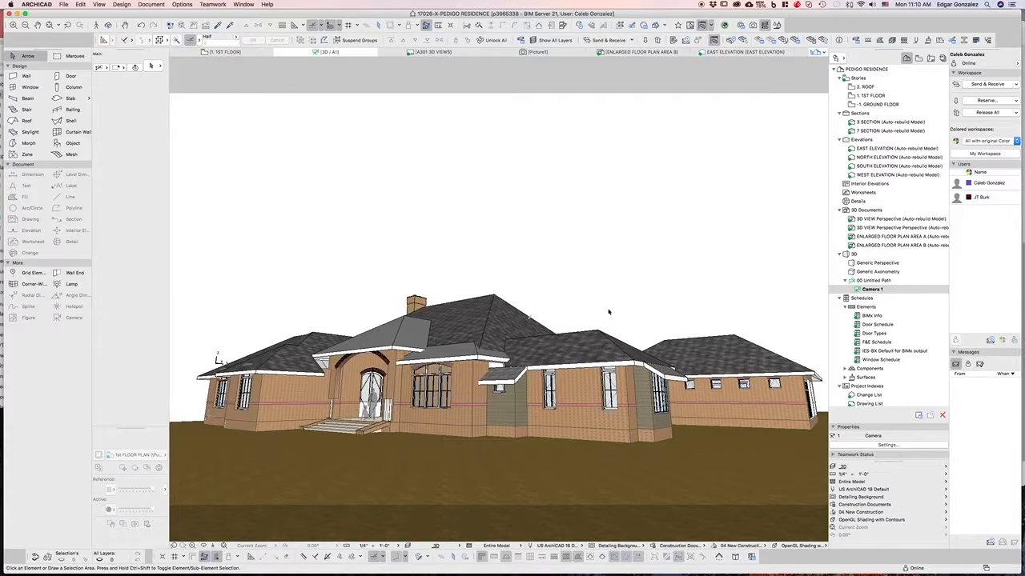
# Step: Switch the 3D view to two-point perspective and update Camera 1 to the current view, checking it on the 1st floor plan and in 3D
pyautogui.rightClick(622, 262)
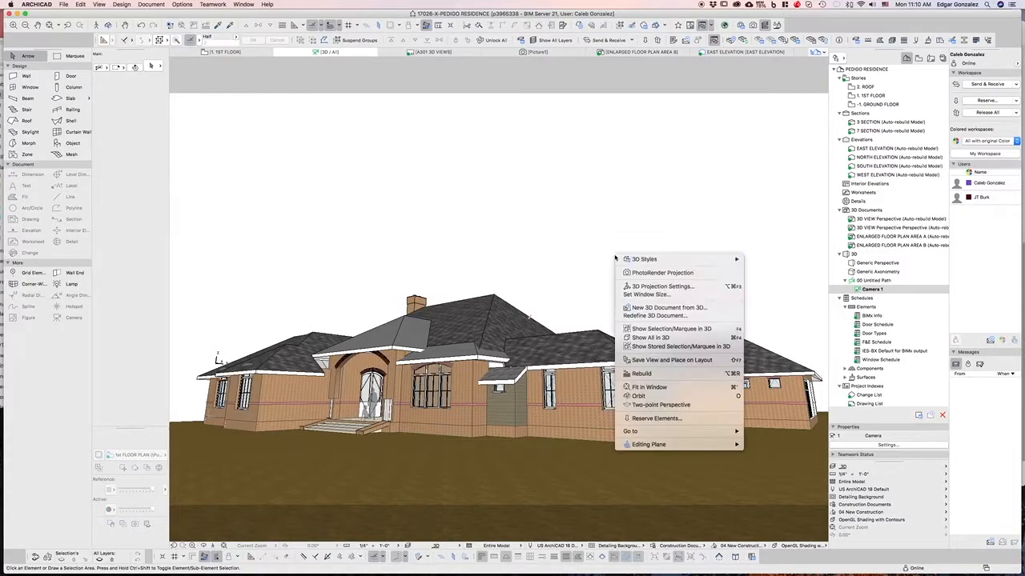
pyautogui.click(655, 404)
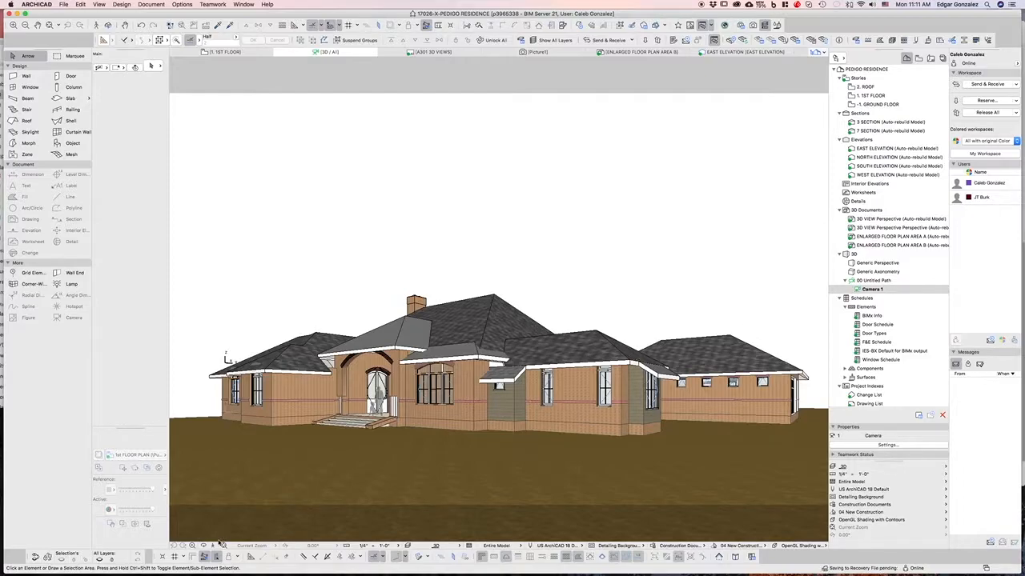
pyautogui.rightClick(876, 290)
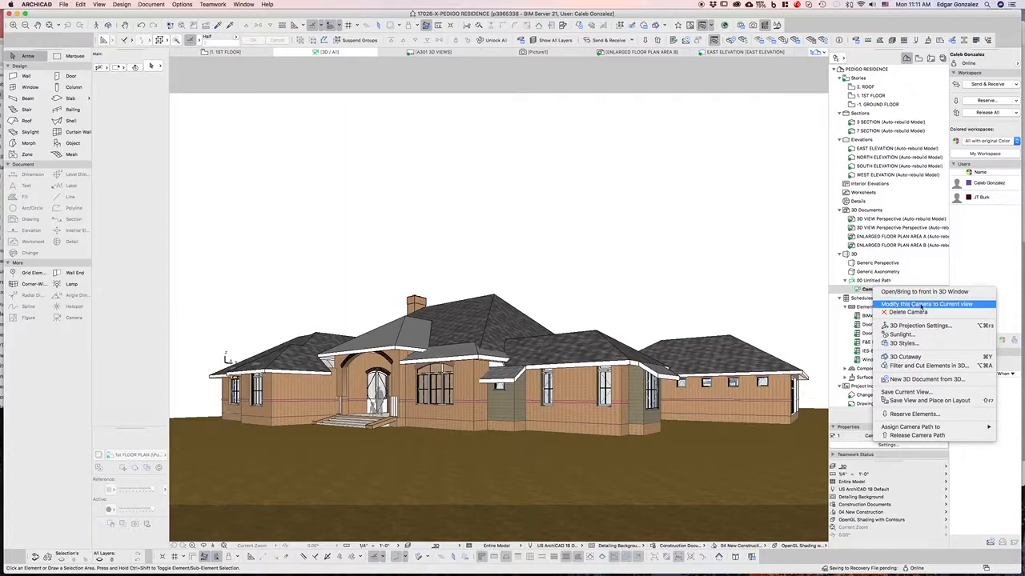
pyautogui.click(931, 305)
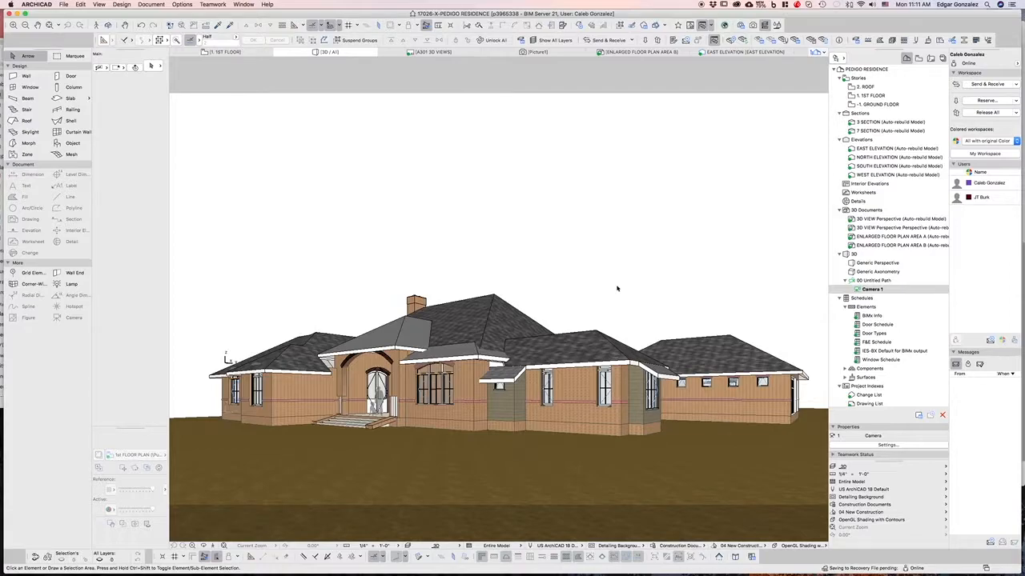
pyautogui.doubleClick(864, 96)
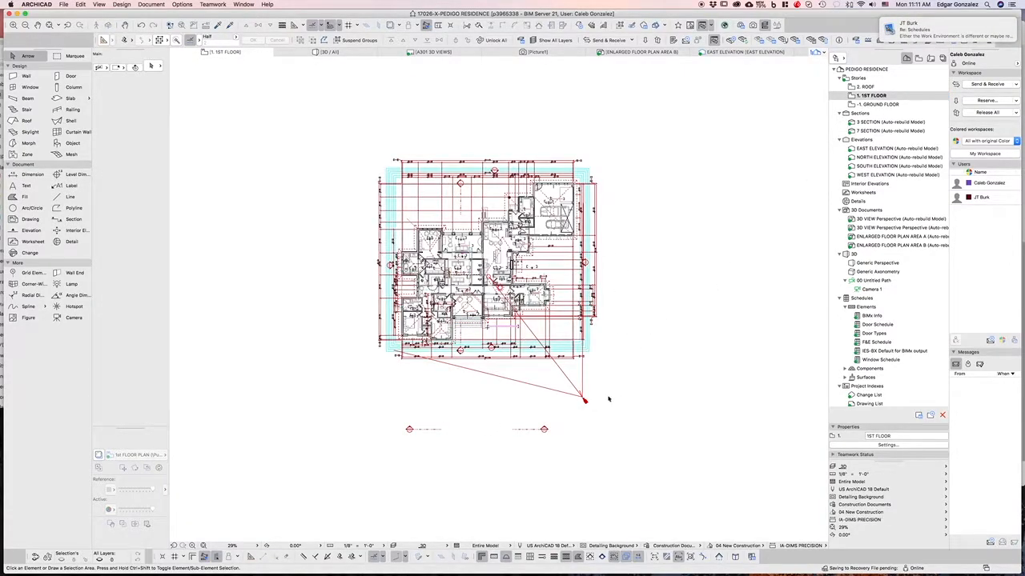
pyautogui.doubleClick(870, 290)
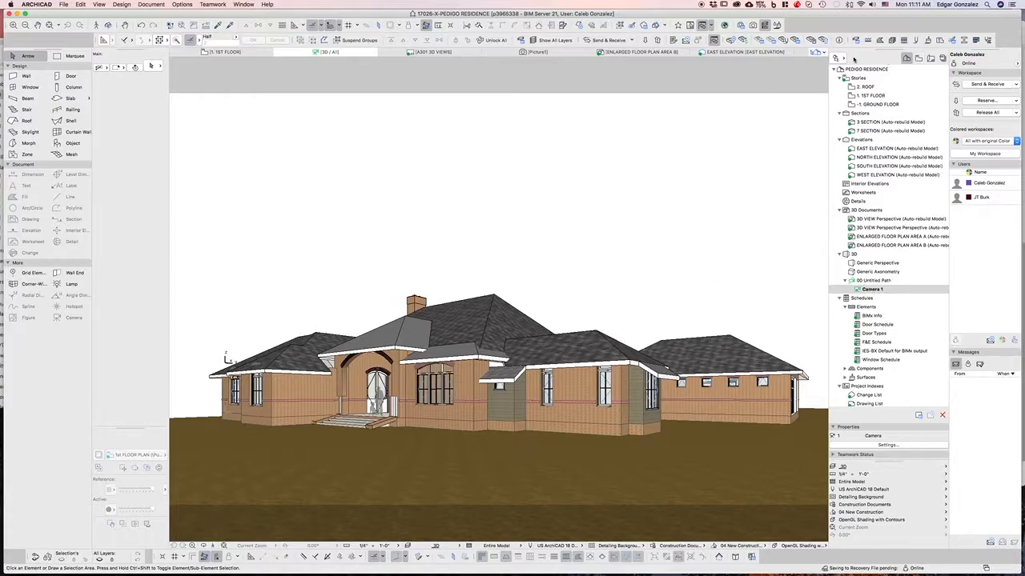
# Step: Open the Organizer and save Camera 1 as a view in the Renderings folder of the View Map
pyautogui.click(841, 58)
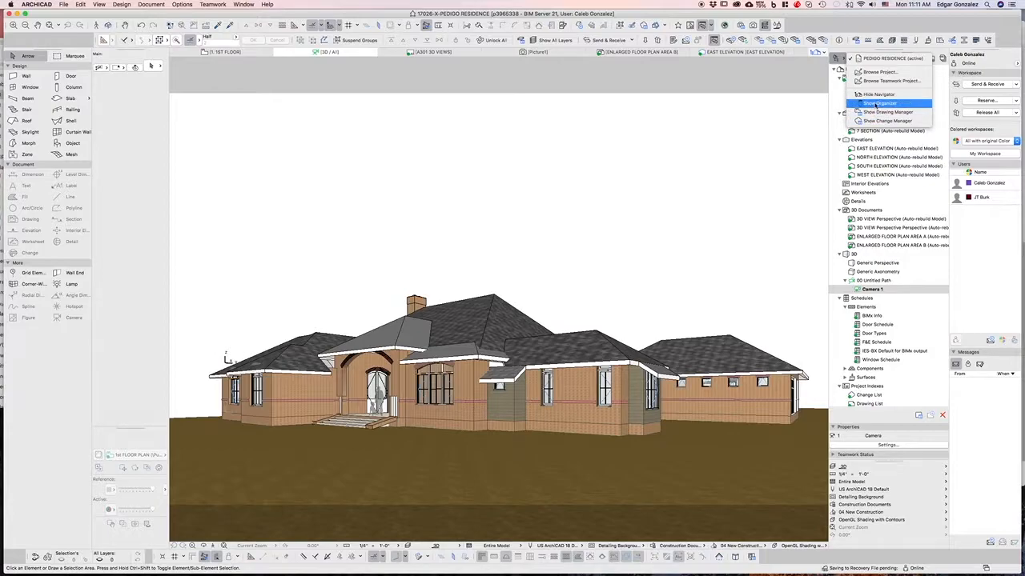
pyautogui.click(878, 103)
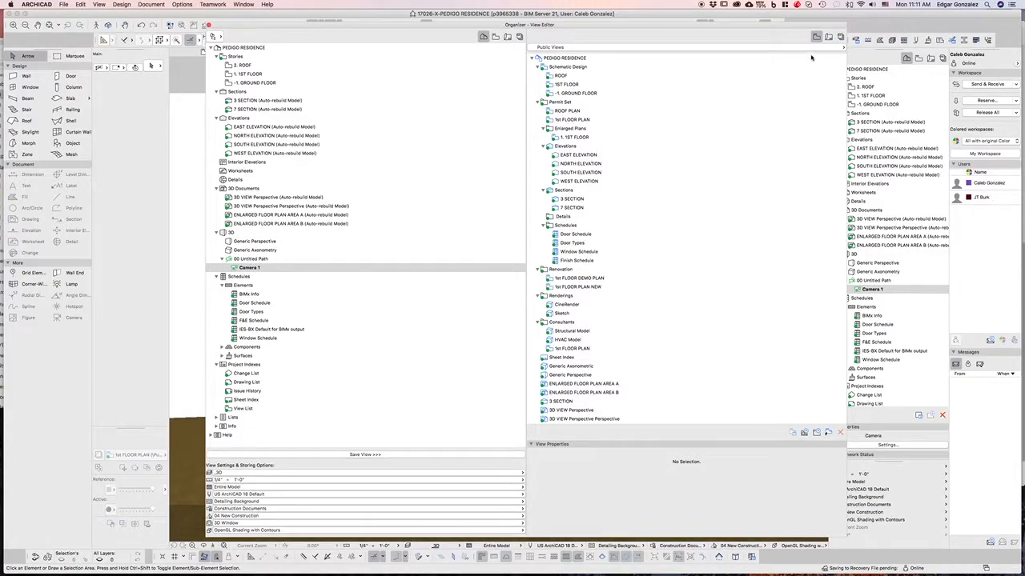
pyautogui.scroll(-1, 686, 189)
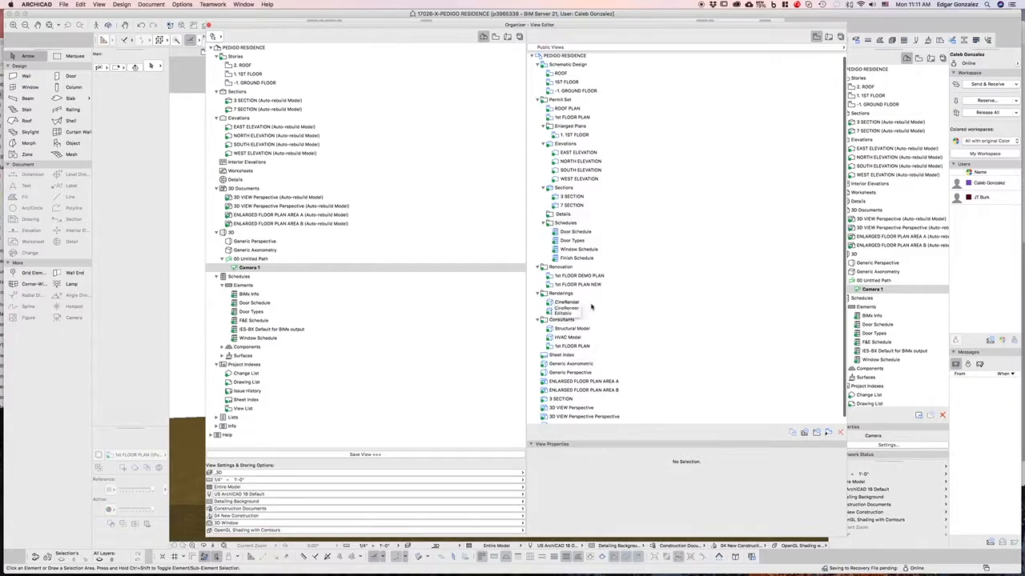
pyautogui.scroll(-1, 591, 307)
pyautogui.click(566, 293)
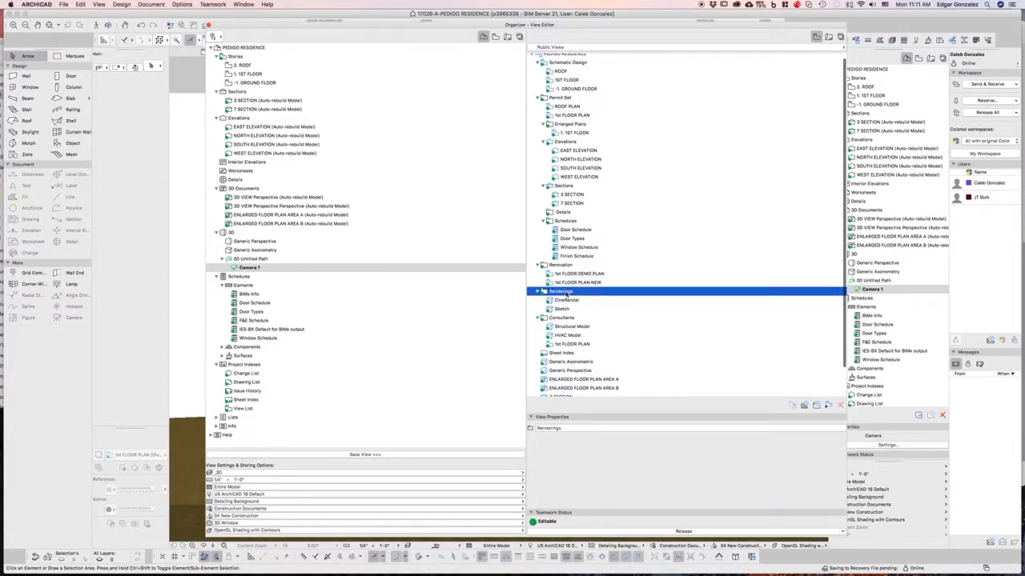
pyautogui.moveTo(244, 268); pyautogui.dragTo(570, 301)
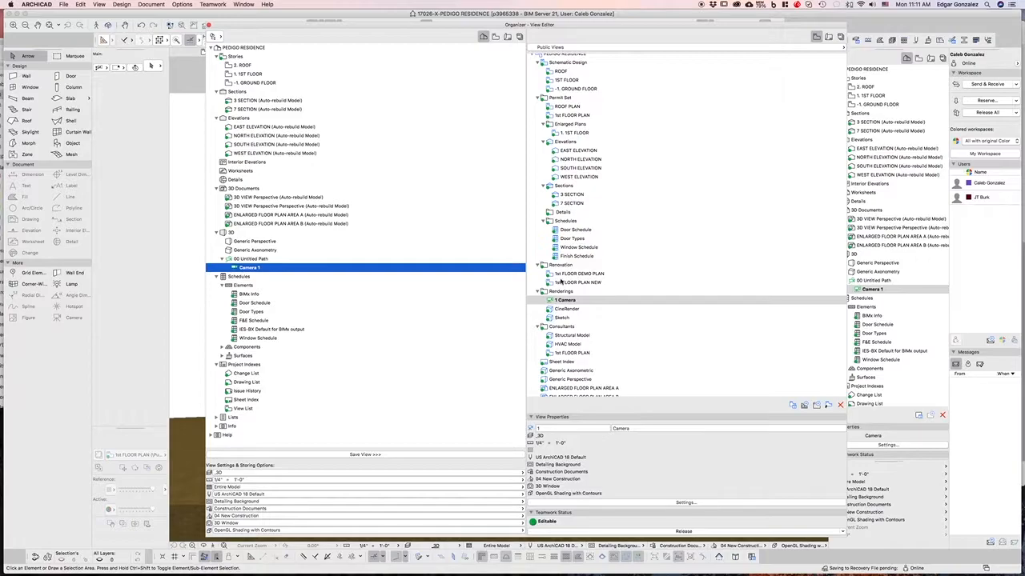
pyautogui.click(549, 436)
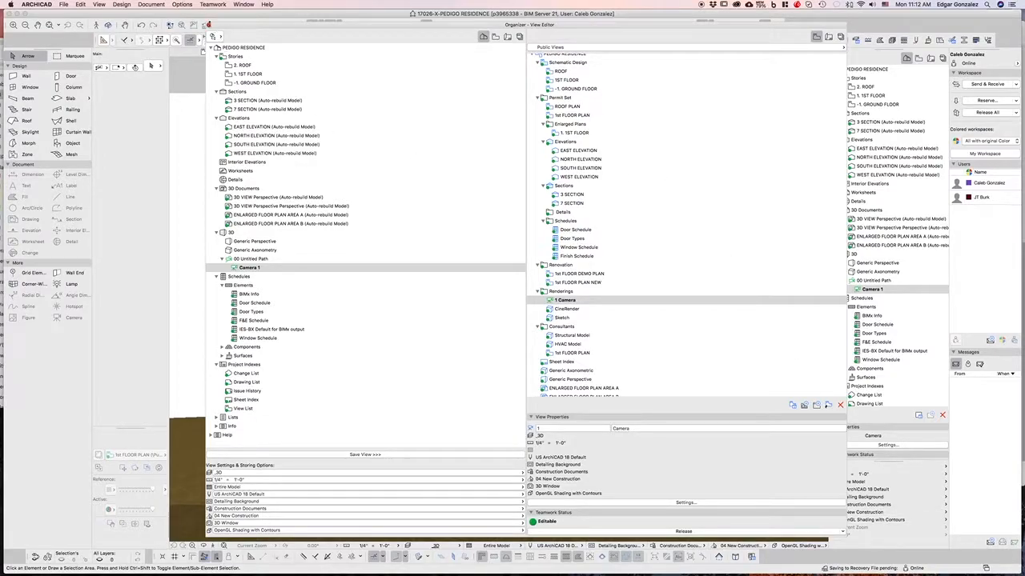
# Step: Close the Organizer and review the _3D layer combination in the Layer Settings without making changes
pyautogui.click(208, 26)
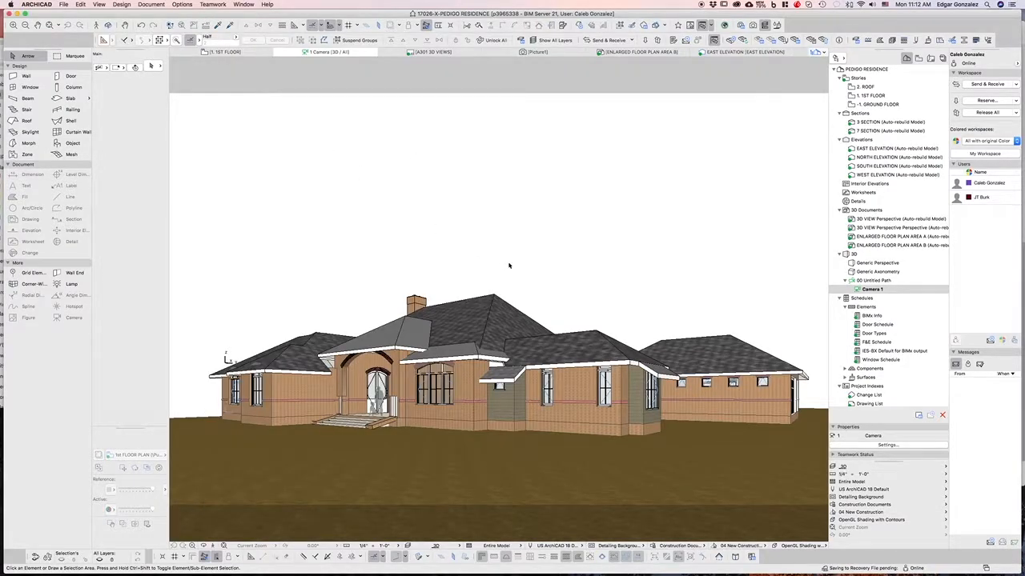
pyautogui.press('super+l')
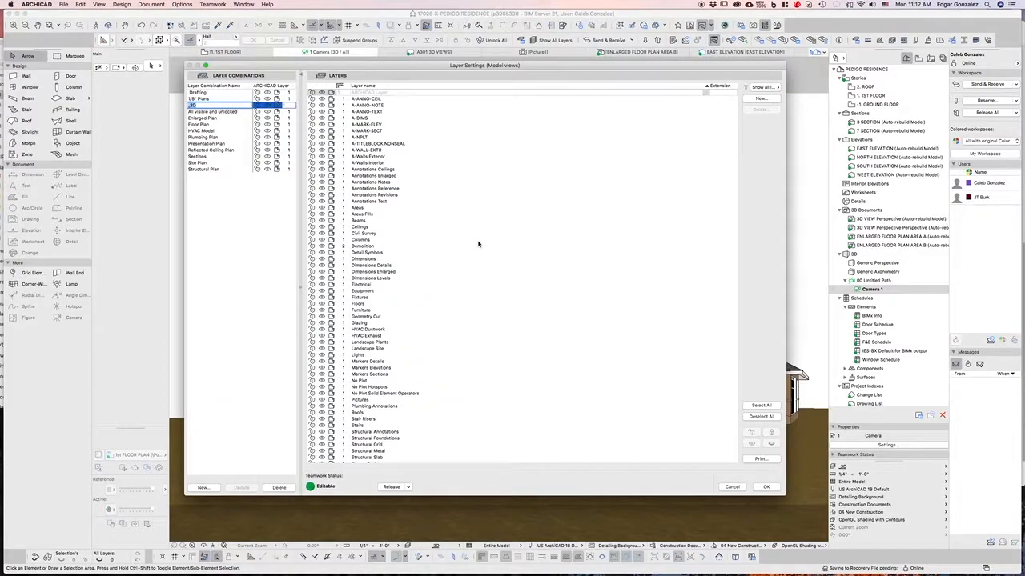
pyautogui.scroll(-10, 366, 265)
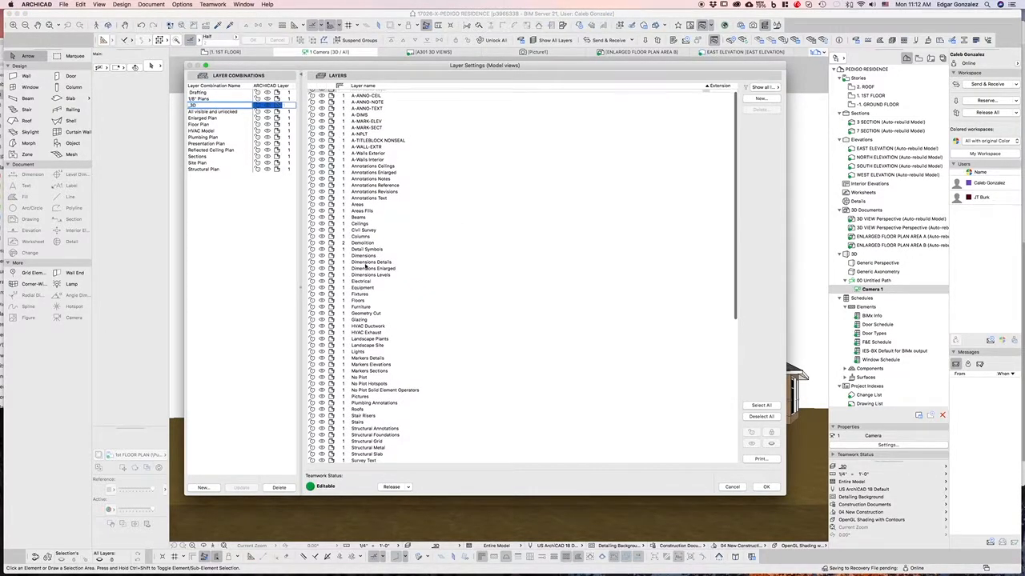
pyautogui.scroll(10, 368, 272)
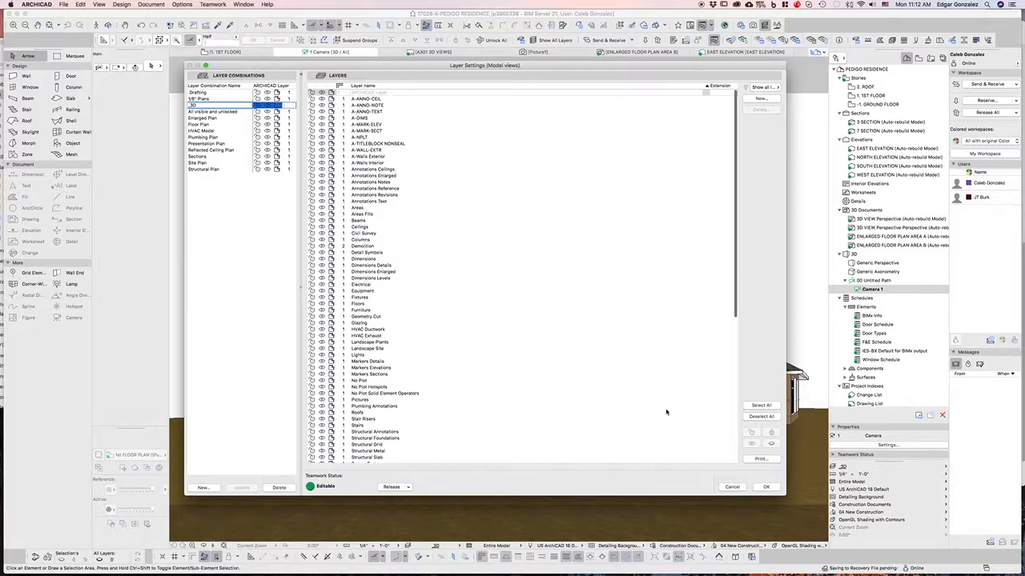
pyautogui.click(197, 98)
pyautogui.click(194, 105)
pyautogui.click(196, 112)
pyautogui.click(194, 105)
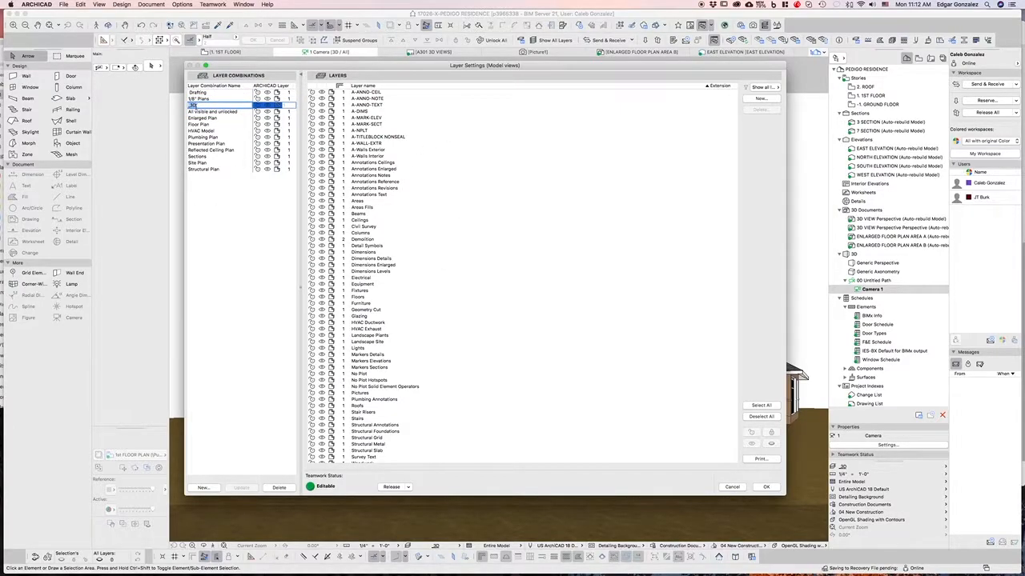
pyautogui.click(198, 105)
pyautogui.click(732, 487)
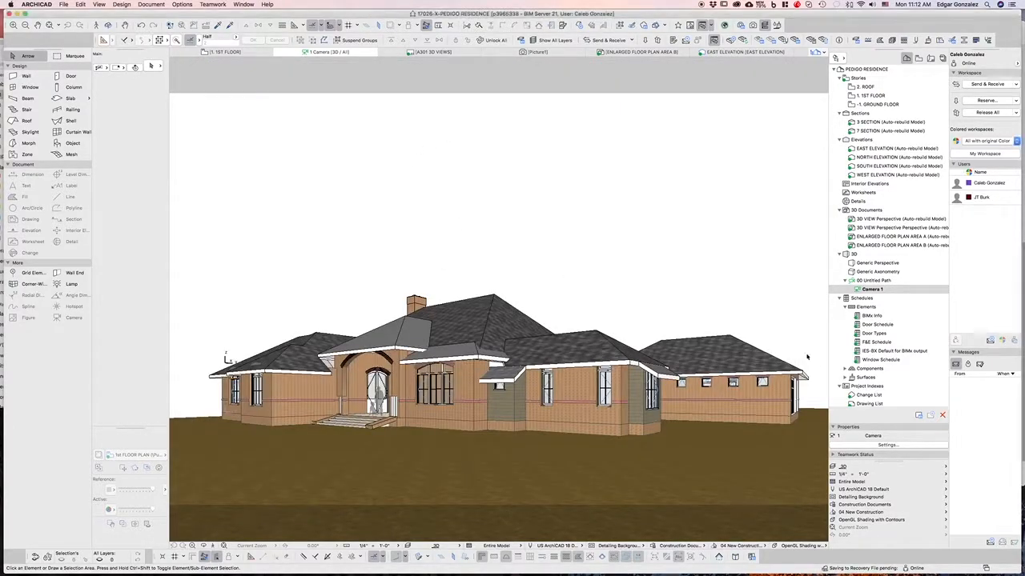
# Step: Open the View Settings of the 1 Camera view in the Renderings folder and choose _3D as its layer combination
pyautogui.click(871, 289)
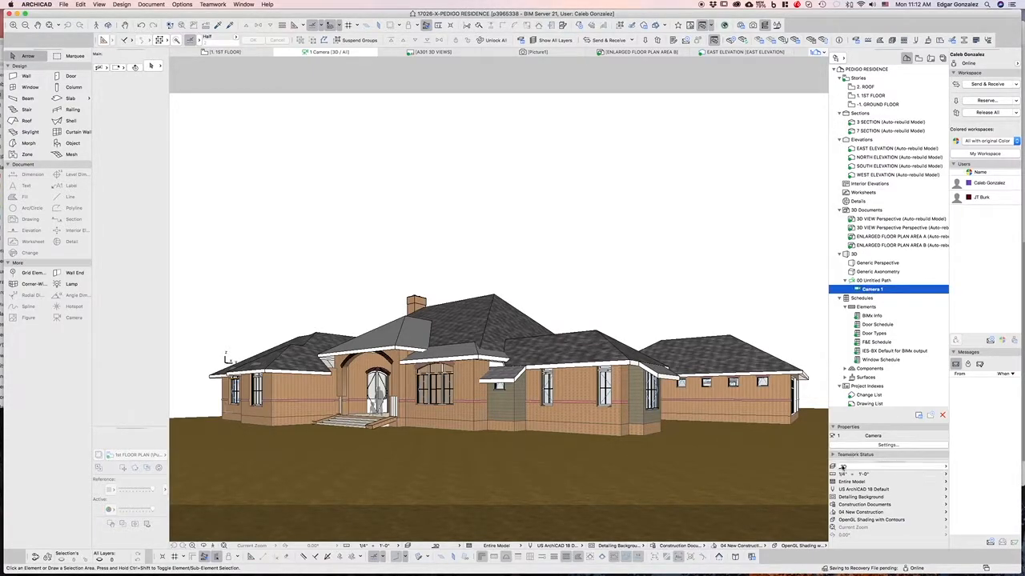
pyautogui.click(844, 468)
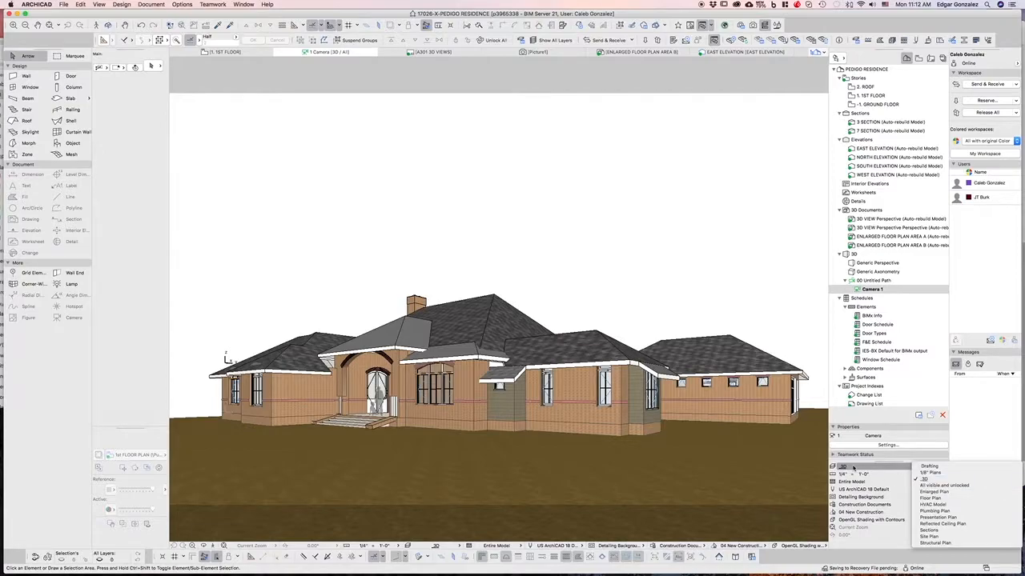
pyautogui.rightClick(871, 289)
pyautogui.moveTo(905, 428)
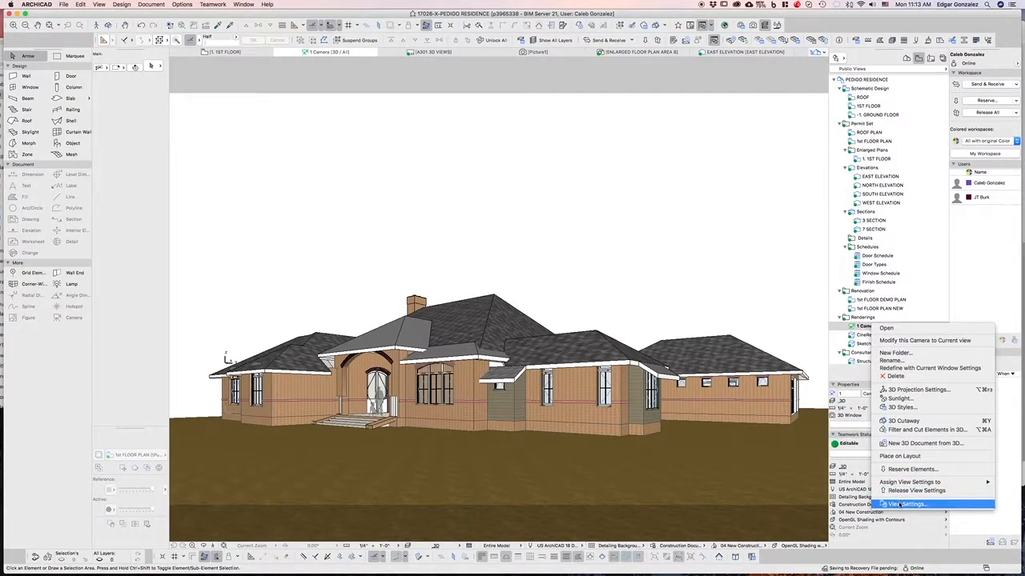
pyautogui.click(900, 504)
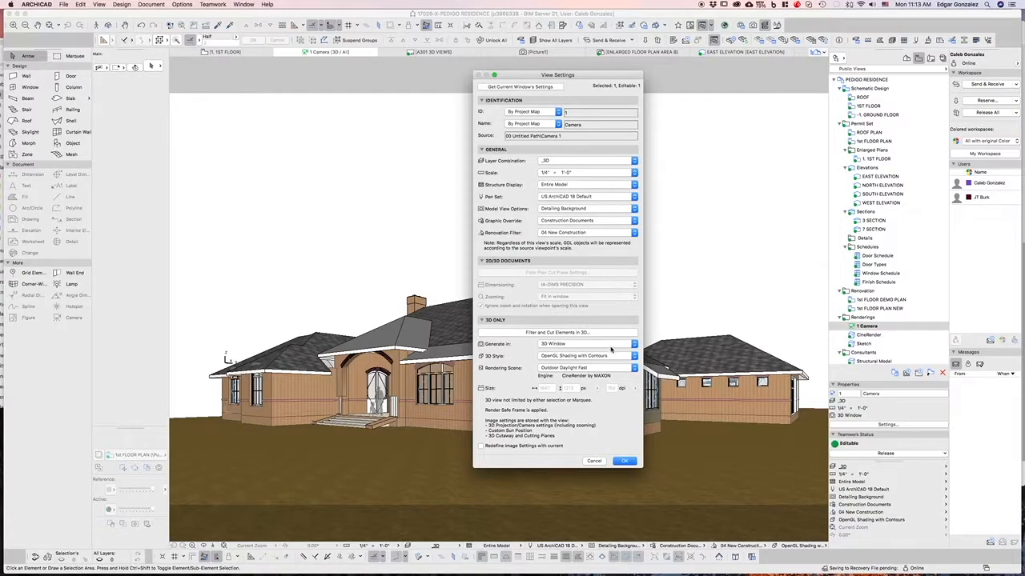
pyautogui.moveTo(597, 75); pyautogui.dragTo(570, 51)
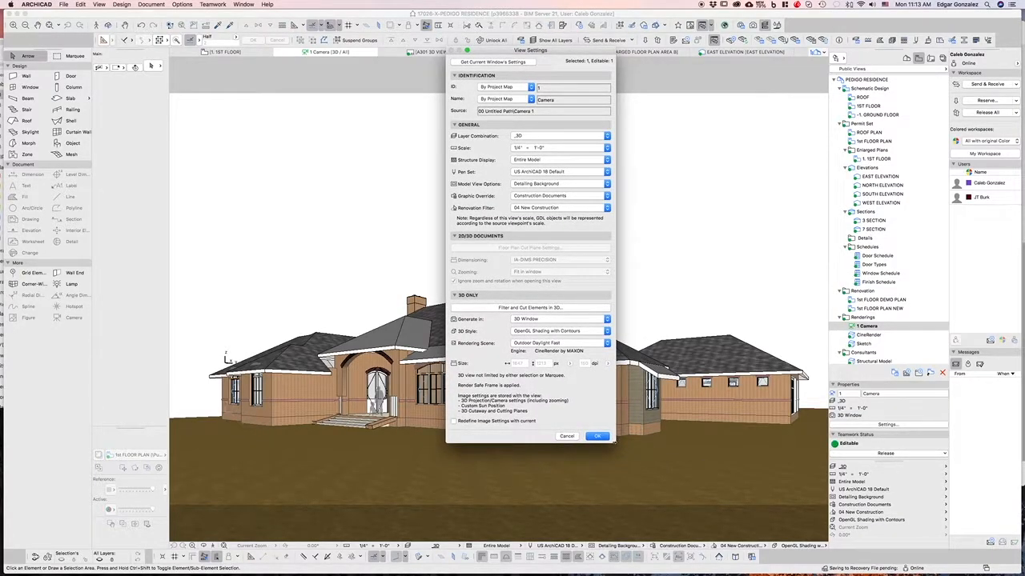
pyautogui.moveTo(614, 443); pyautogui.dragTo(618, 449)
pyautogui.click(549, 139)
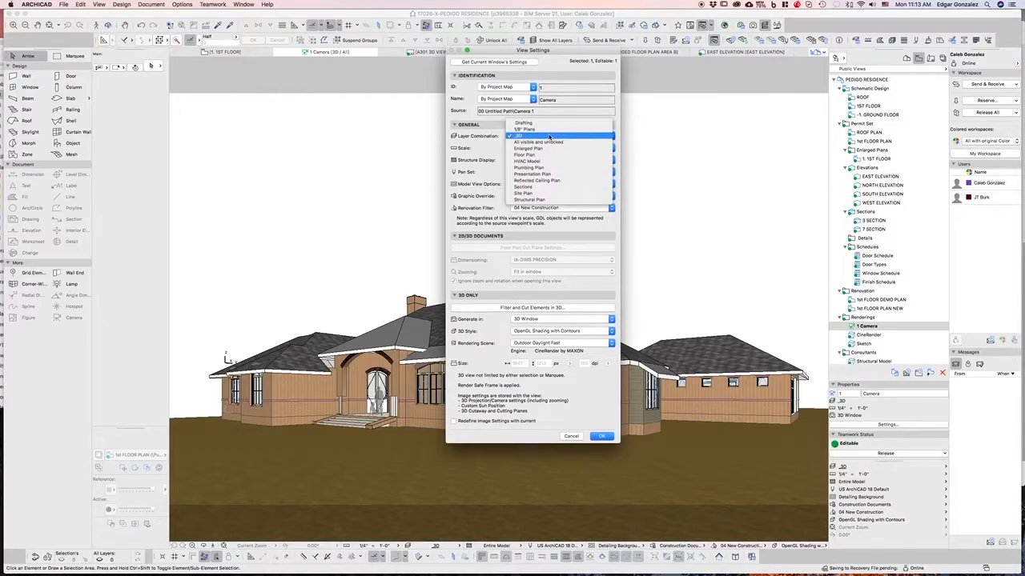
pyautogui.click(540, 136)
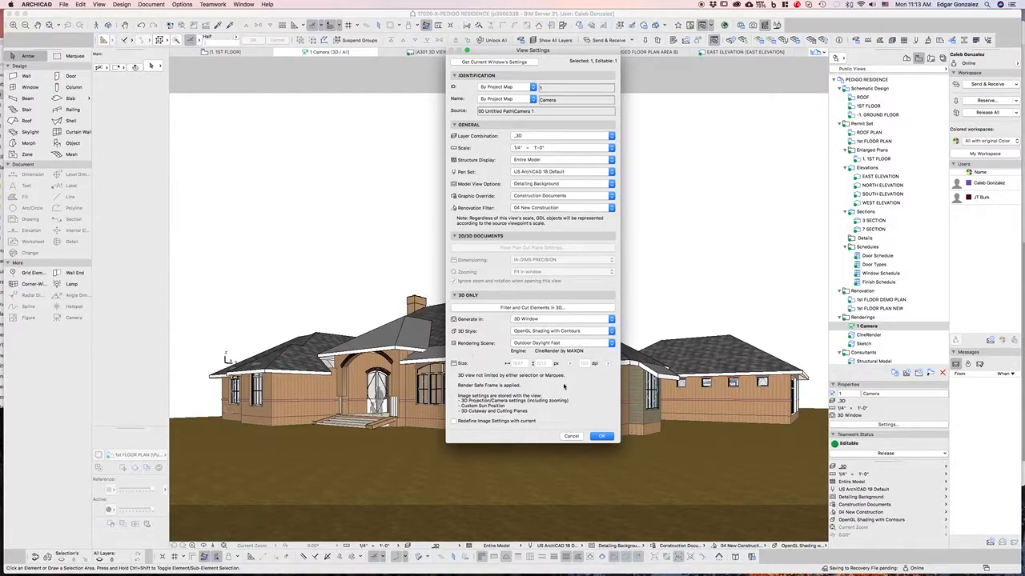
# Step: Set the view to generate in the PhotoRendering Window with the OpenGL Shading with Contours 3D style
pyautogui.click(542, 324)
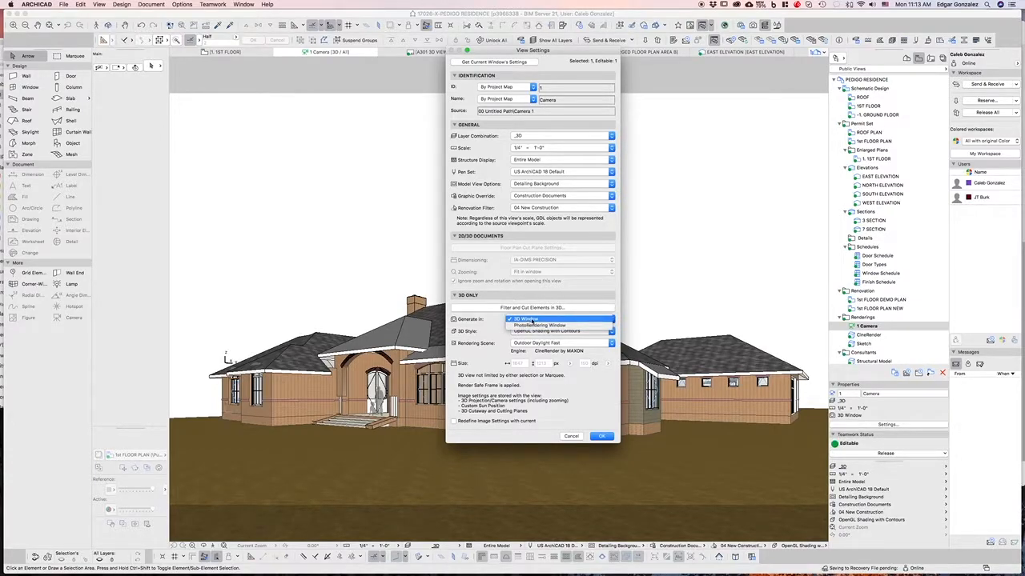
pyautogui.click(548, 321)
pyautogui.click(549, 320)
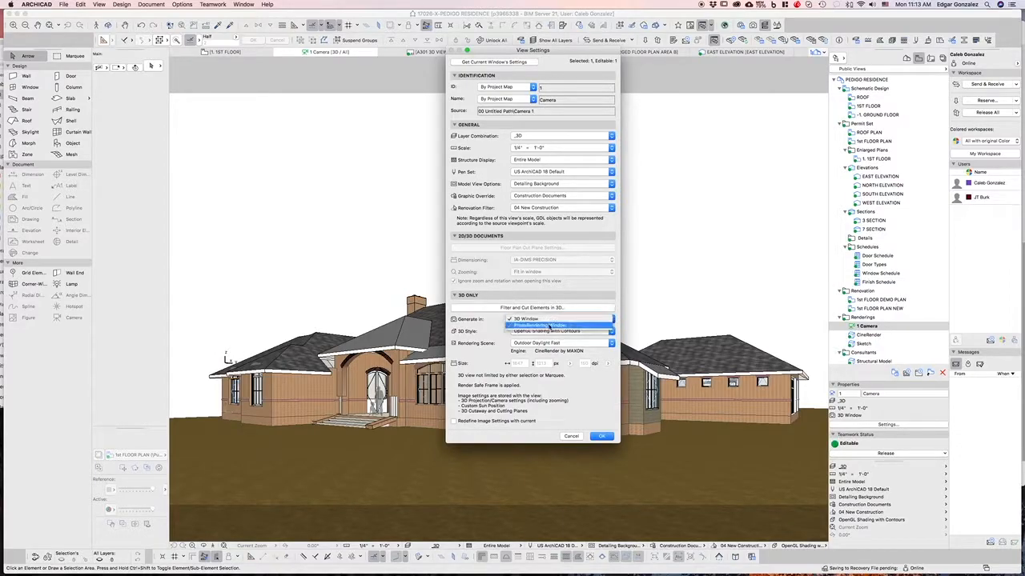
pyautogui.click(550, 326)
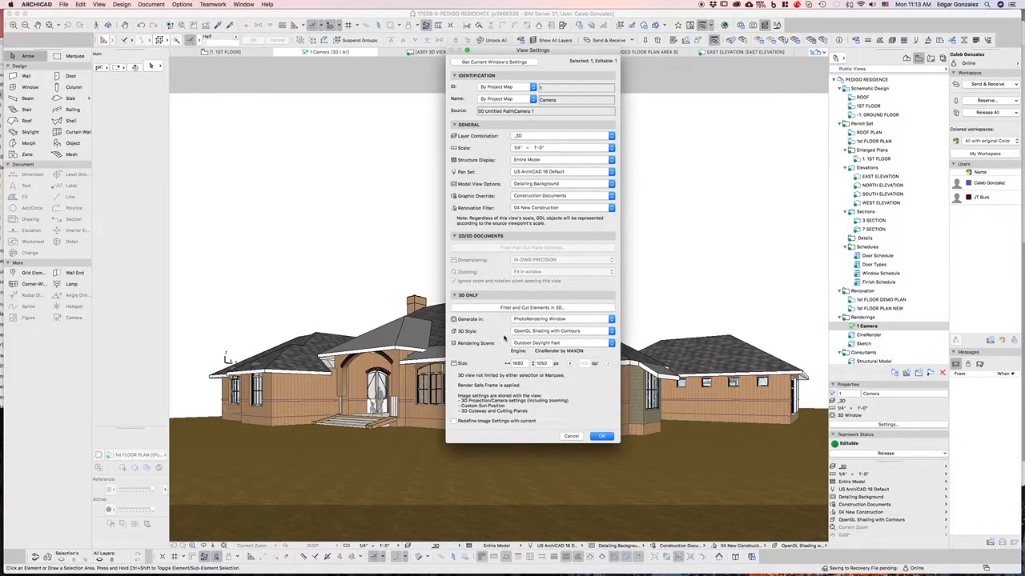
pyautogui.click(583, 332)
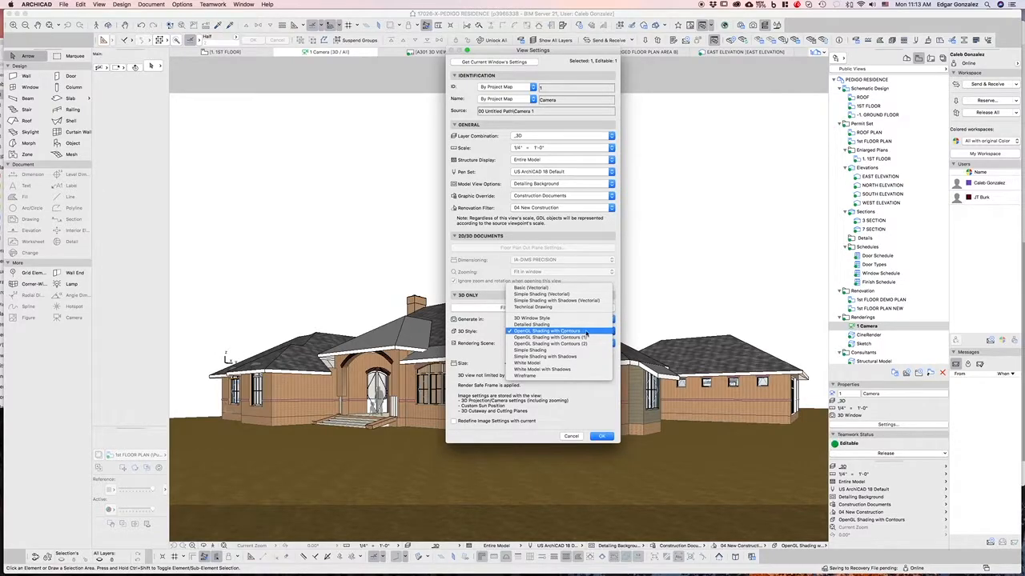
pyautogui.click(586, 332)
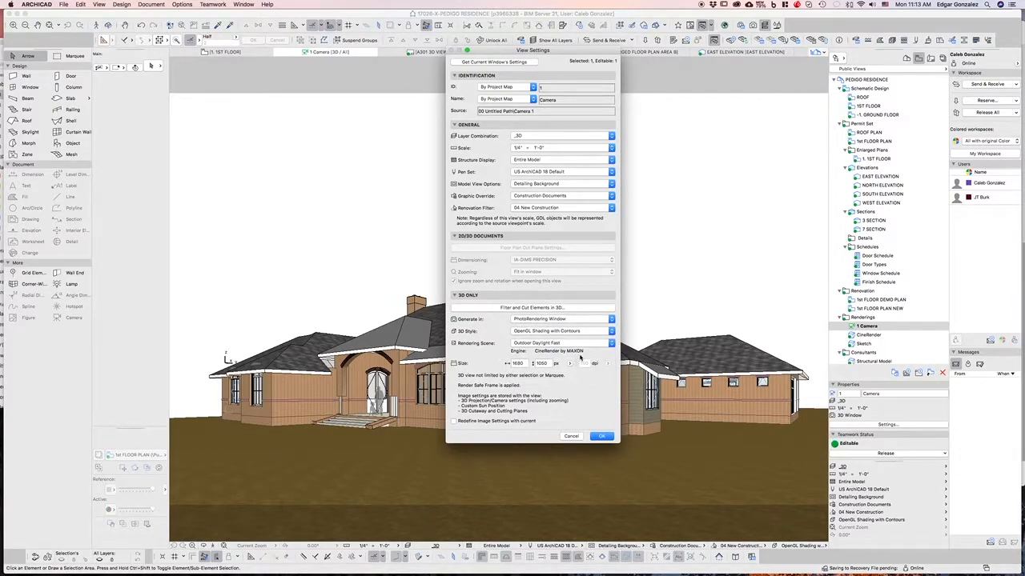
pyautogui.click(581, 343)
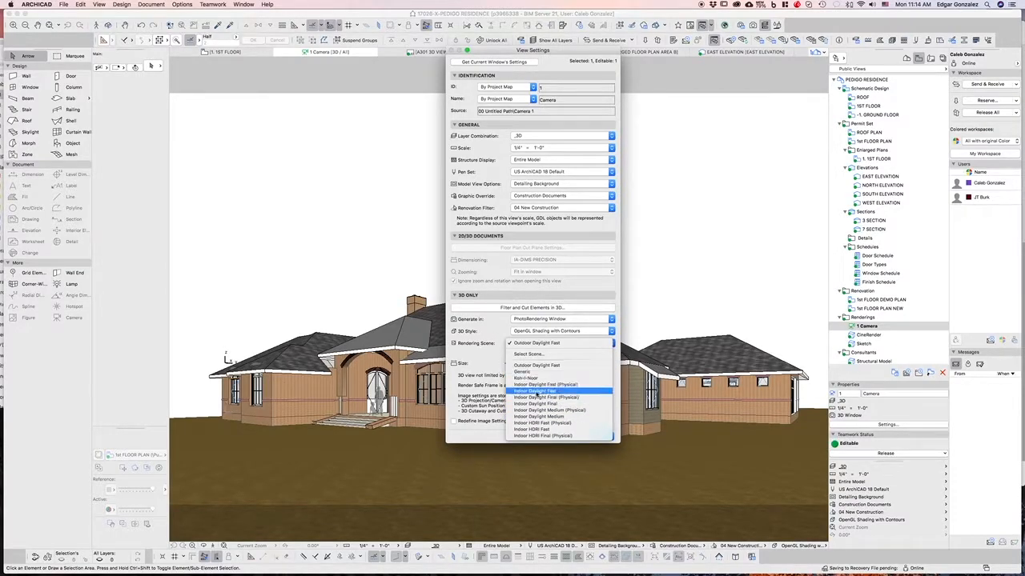
pyautogui.click(538, 364)
pyautogui.click(555, 343)
pyautogui.click(541, 355)
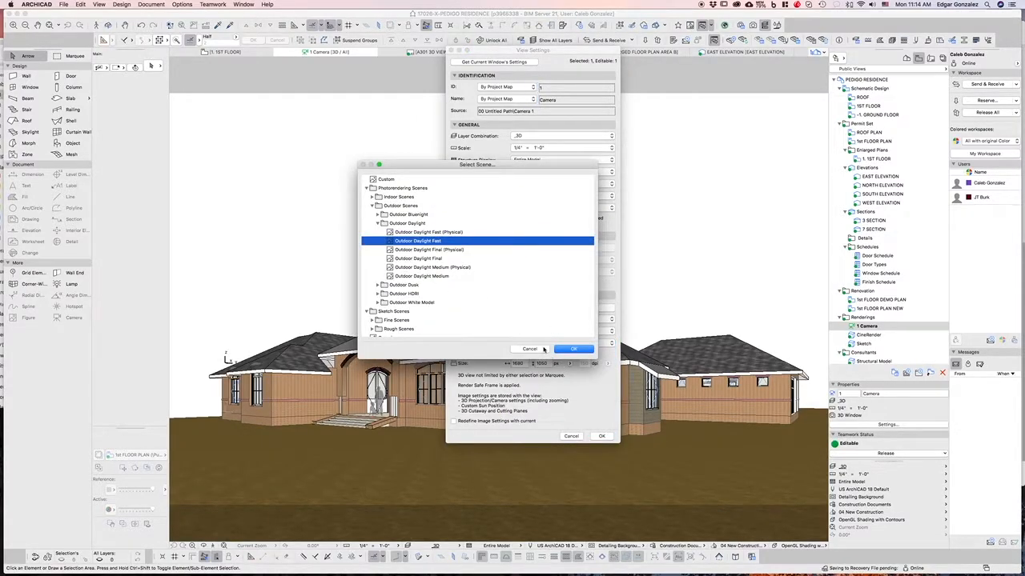
pyautogui.click(542, 349)
# Step: Open the rendering scene selection in an enlarged dialog and examine the available indoor and outdoor photorendering scene folders
pyautogui.click(564, 343)
pyautogui.click(549, 300)
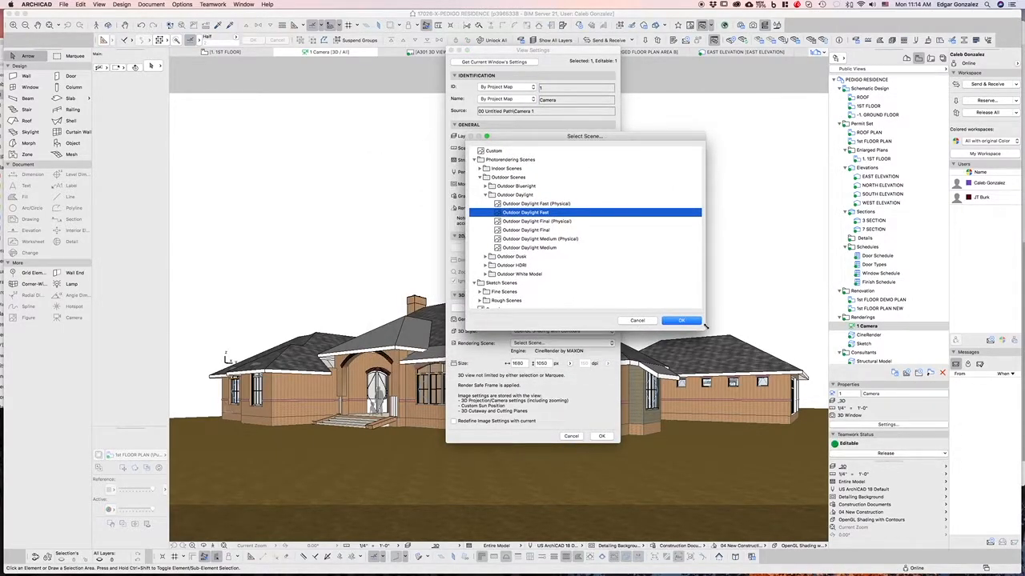
pyautogui.moveTo(705, 325); pyautogui.dragTo(718, 406)
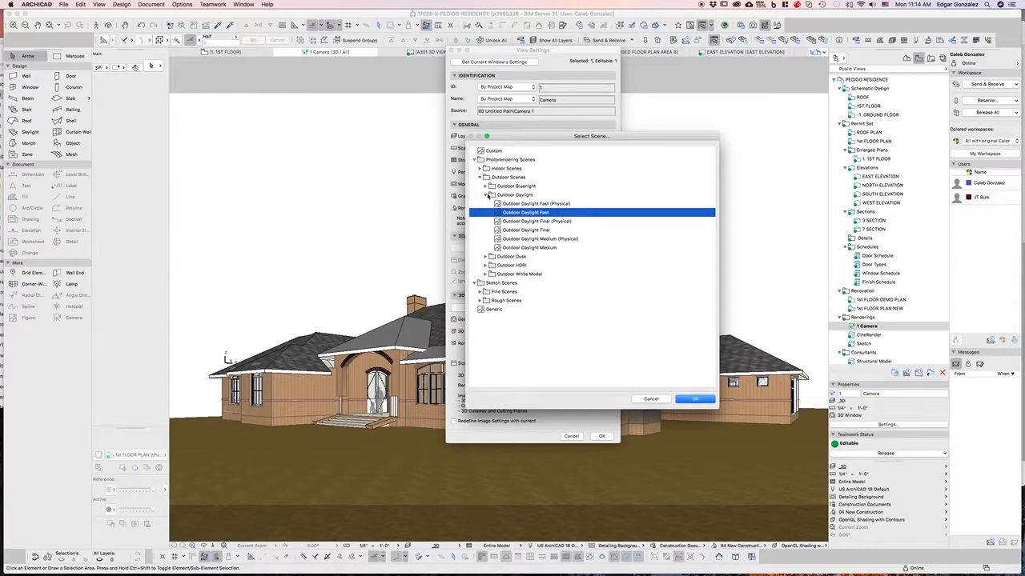
pyautogui.click(486, 195)
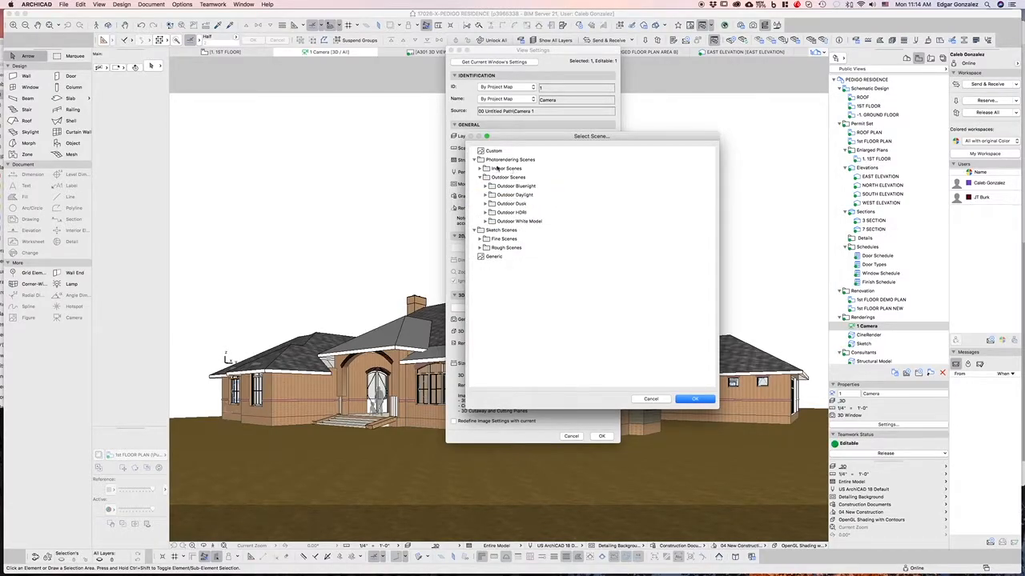
pyautogui.click(505, 170)
pyautogui.click(481, 169)
pyautogui.click(480, 169)
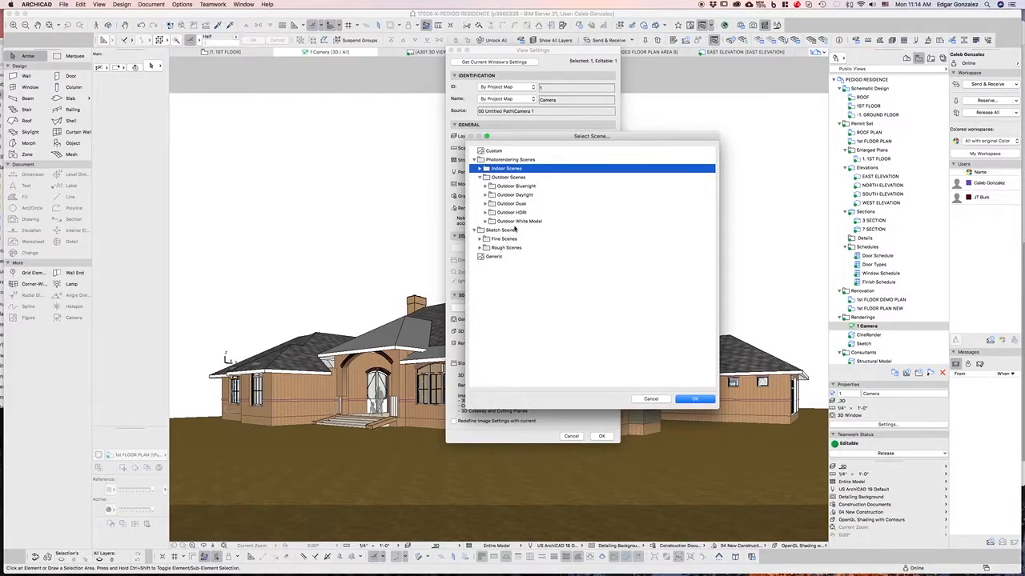
pyautogui.click(530, 185)
pyautogui.click(528, 194)
pyautogui.click(525, 203)
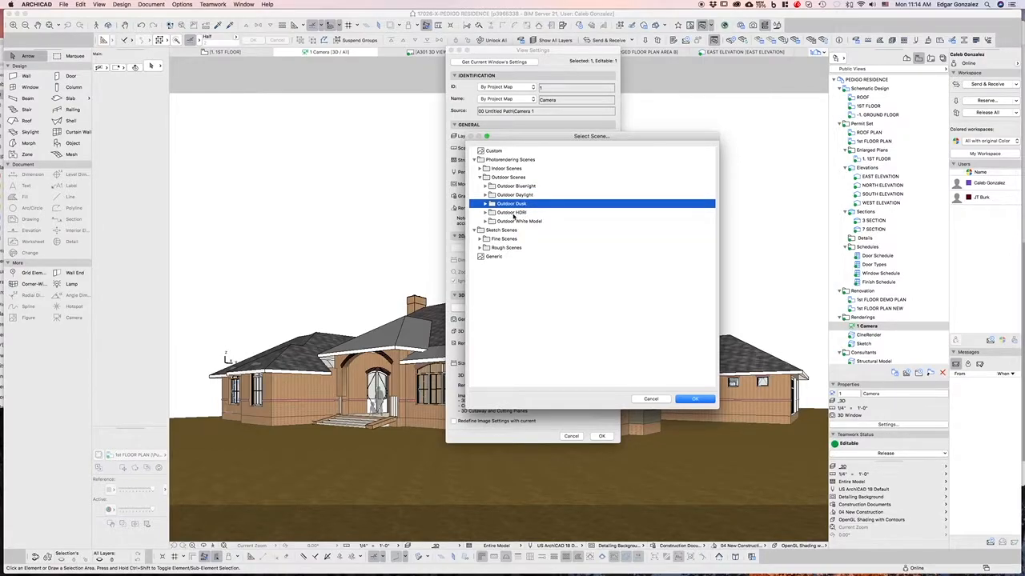
# Step: Compare the Outdoor Daylight scenes and assign Outdoor Daylight Fast as the view's rendering scene
pyautogui.doubleClick(514, 195)
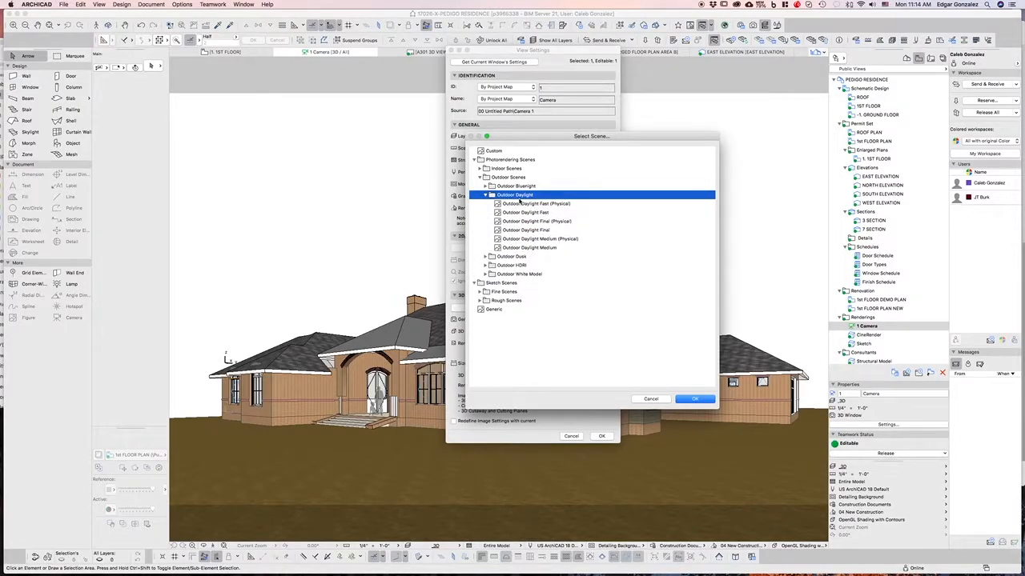
pyautogui.click(518, 213)
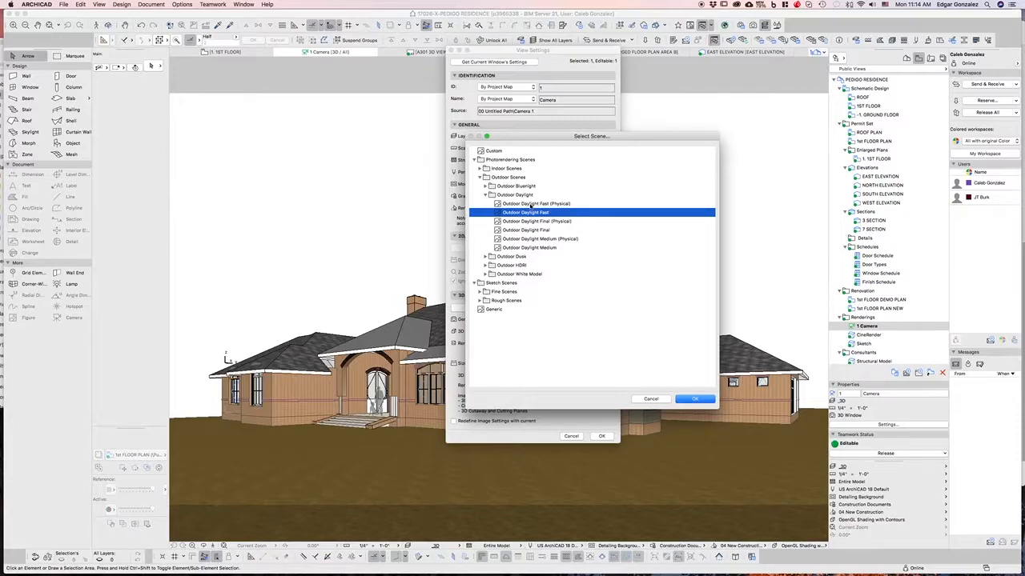
pyautogui.click(533, 204)
pyautogui.click(533, 213)
pyautogui.click(537, 248)
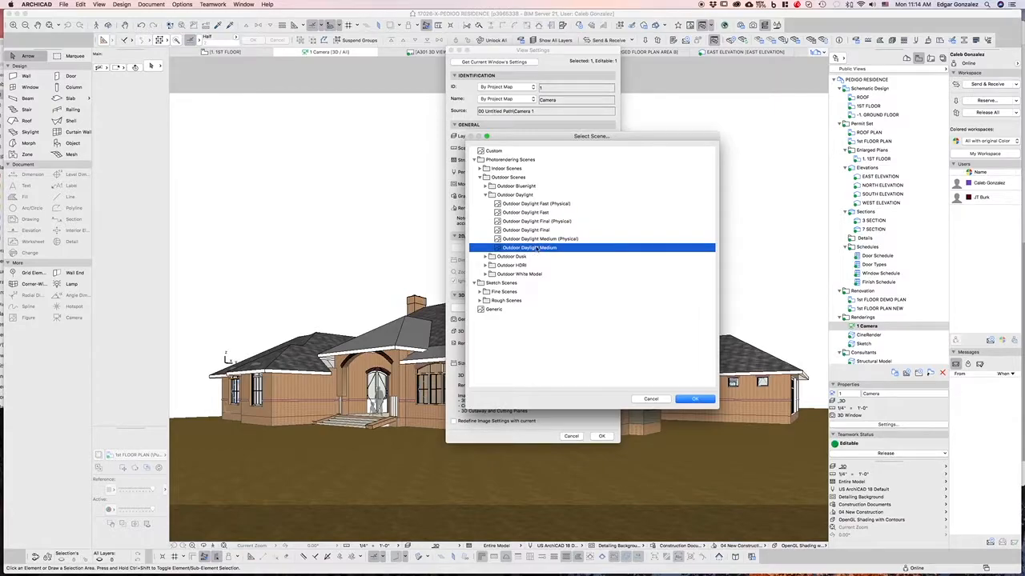
pyautogui.click(535, 238)
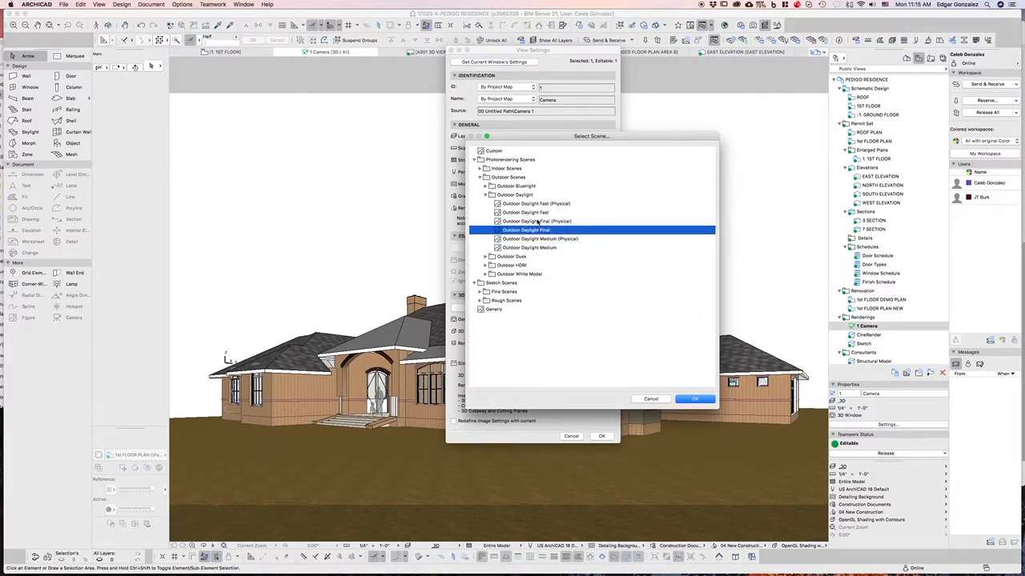
pyautogui.click(543, 213)
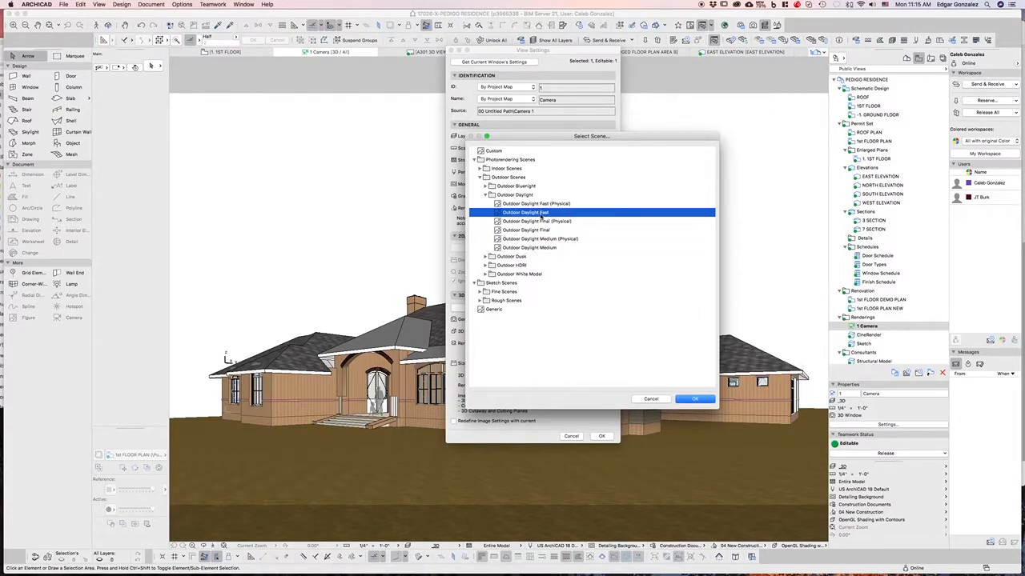
pyautogui.click(695, 398)
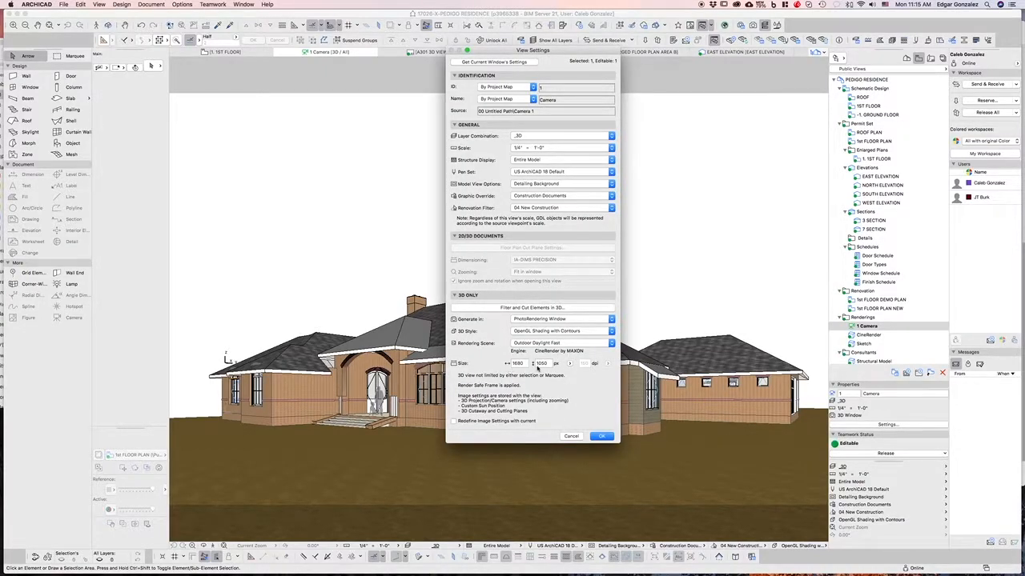
# Step: Check the 1680 by 1050 px image size and apply the view settings
pyautogui.doubleClick(524, 365)
pyautogui.click(547, 364)
pyautogui.click(527, 364)
pyautogui.click(543, 364)
pyautogui.click(601, 436)
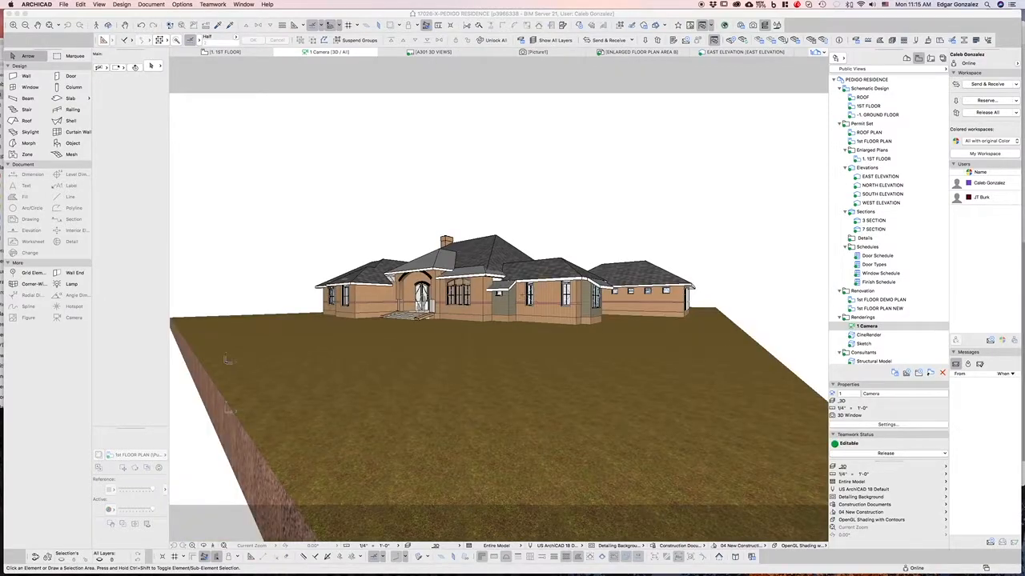
# Step: Render the camera view in the PhotoRendering Window and close the resulting picture
pyautogui.press('super+shift+p')
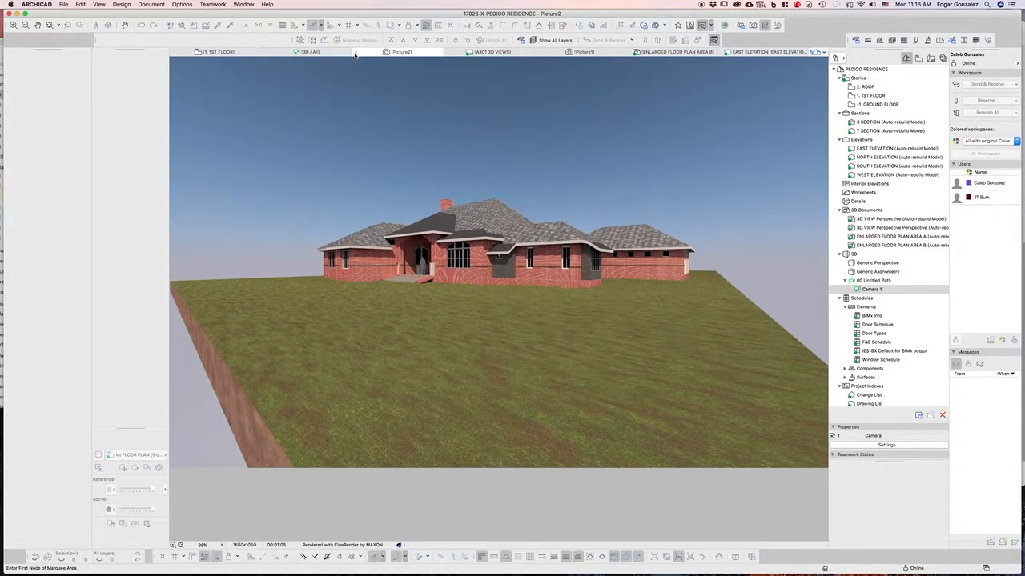
pyautogui.click(355, 53)
pyautogui.click(268, 210)
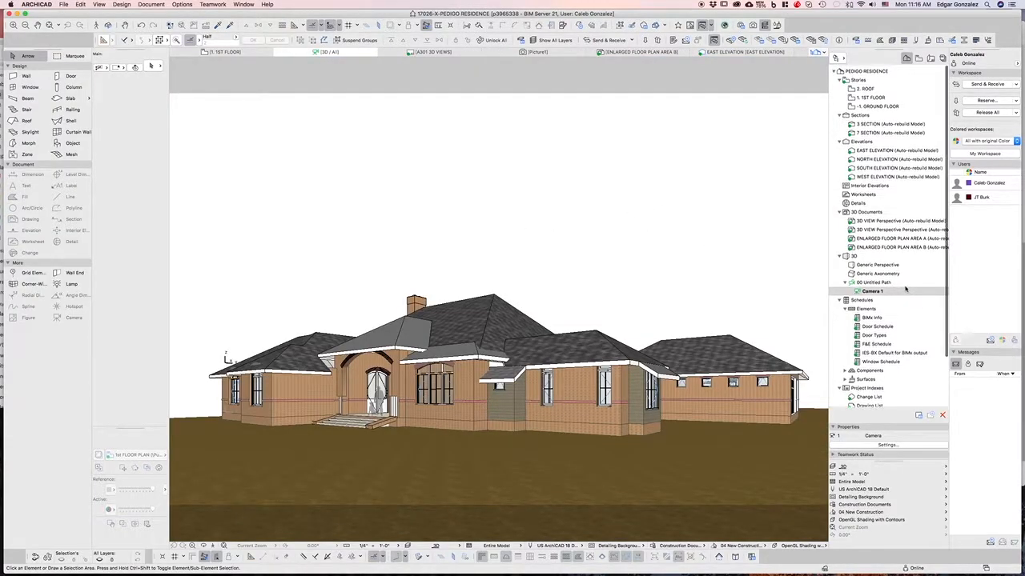
# Step: Compare the saved 1 Camera view in the Renderings folder with its Camera 1 source under the project's 3D viewpoints
pyautogui.click(919, 58)
pyautogui.scroll(-3, 887, 325)
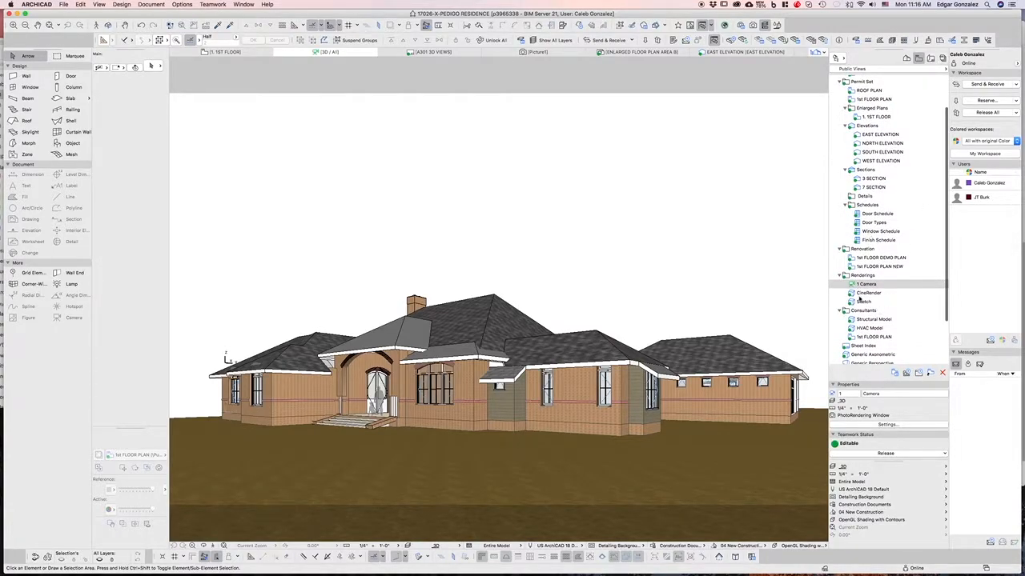
pyautogui.scroll(-1, 886, 240)
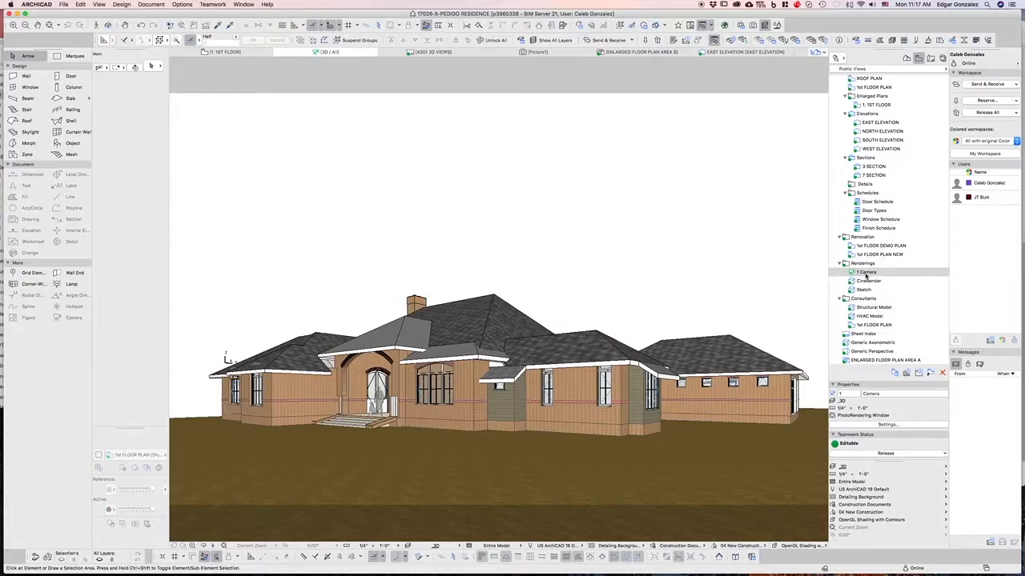
pyautogui.click(907, 59)
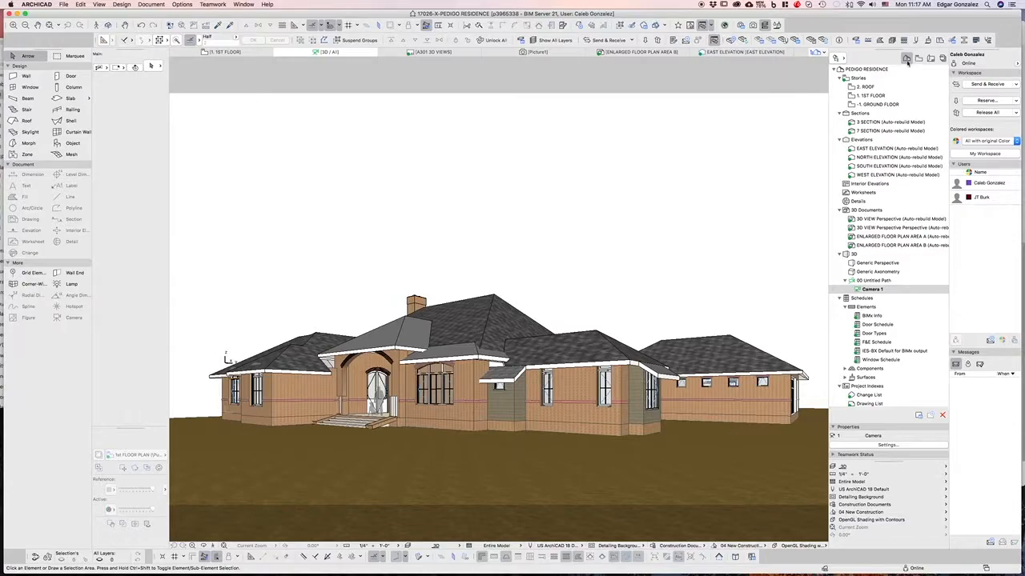
pyautogui.doubleClick(868, 289)
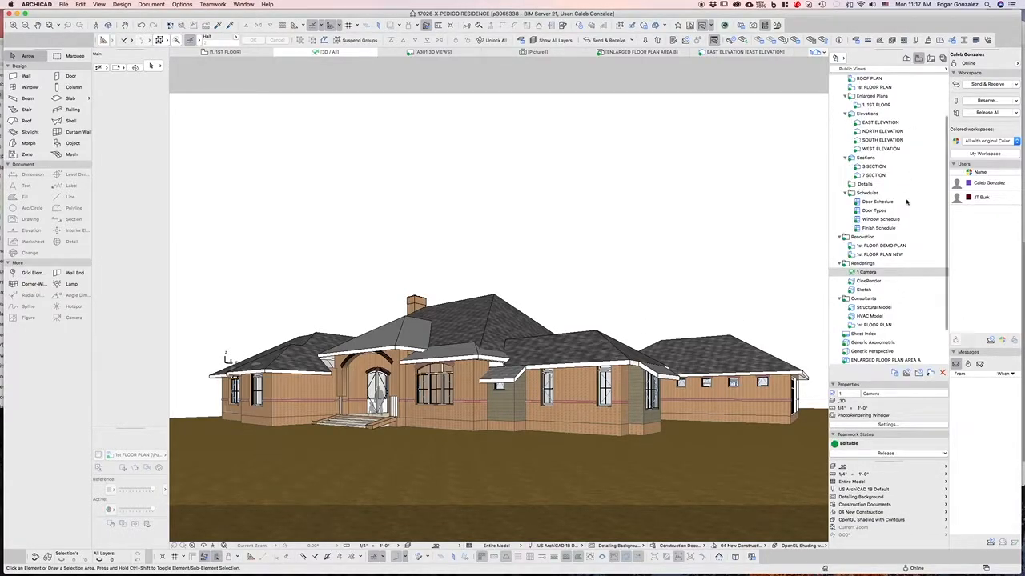
# Step: Render the saved 1 Camera view from the Renderings folder and close the earlier Picture1 rendering
pyautogui.click(918, 59)
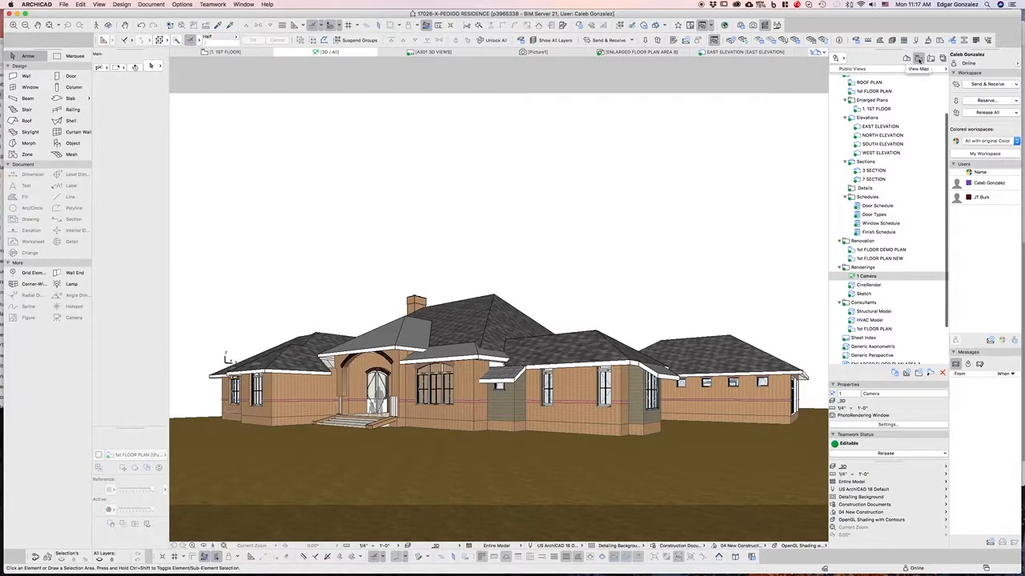
pyautogui.click(867, 277)
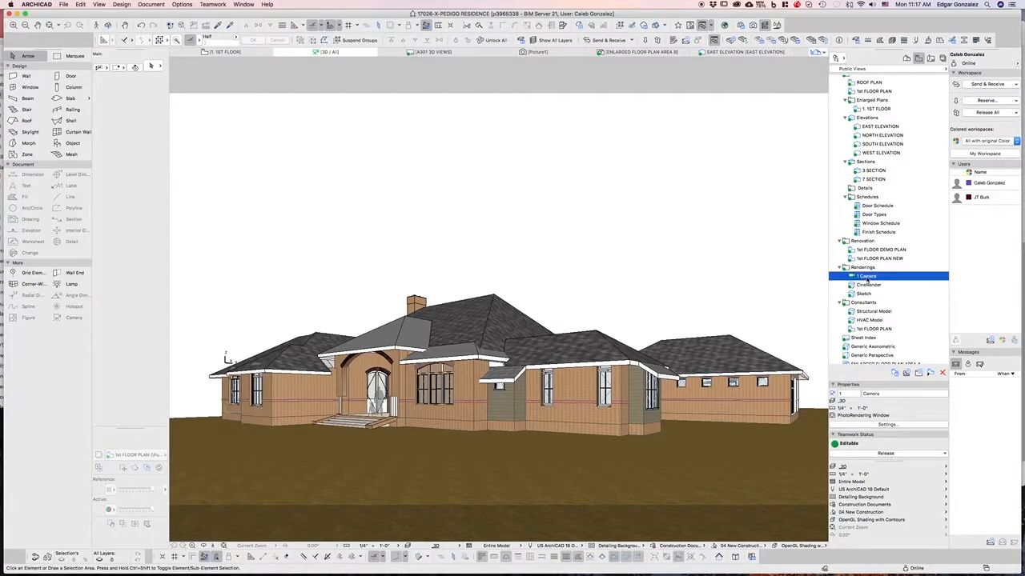
pyautogui.doubleClick(867, 277)
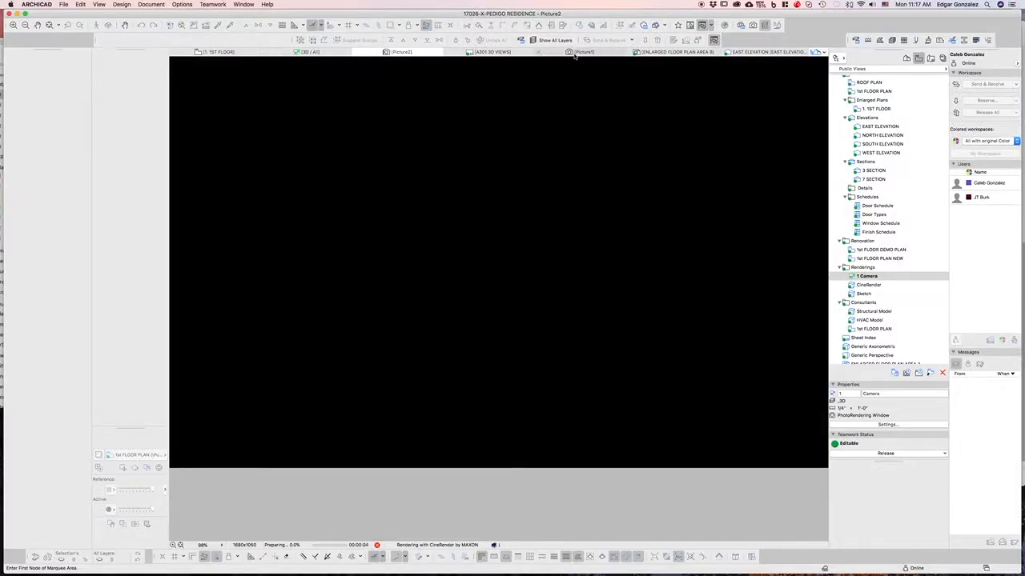
pyautogui.click(564, 53)
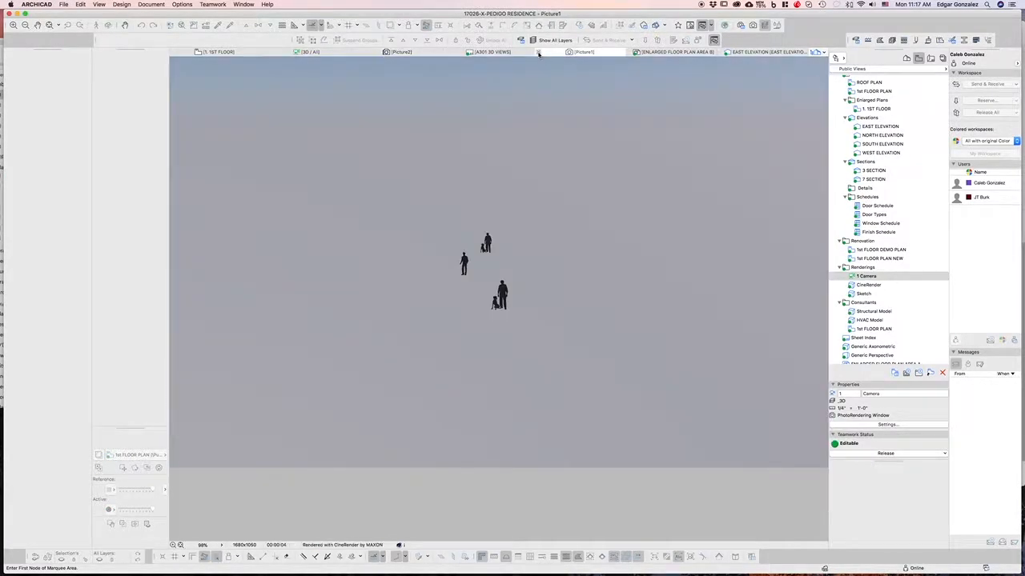
pyautogui.click(539, 52)
pyautogui.click(256, 210)
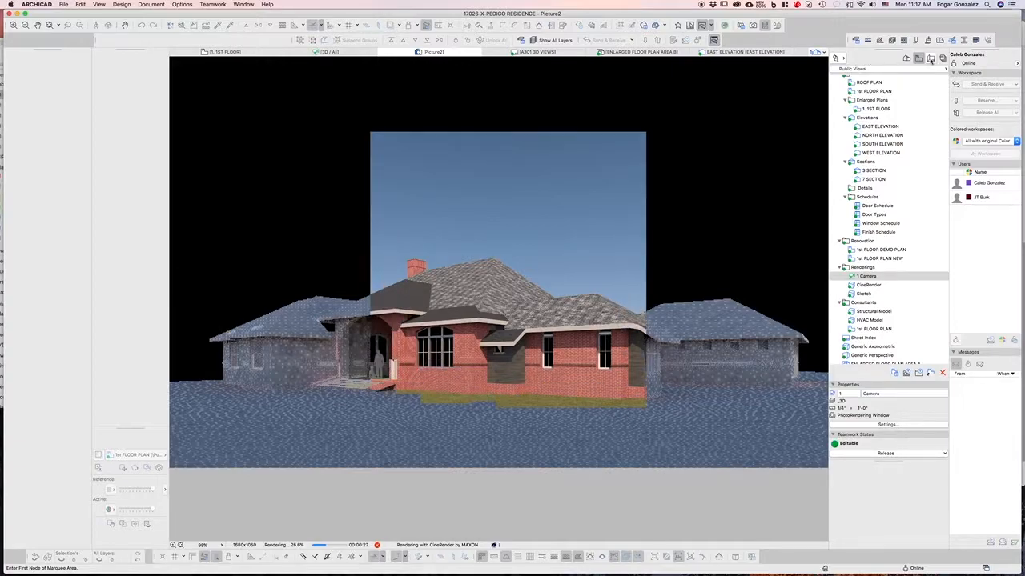
# Step: Open the A301 3D VIEWS layout and place the saved 1 Camera view as a drawing over the sheet's left edge
pyautogui.click(930, 59)
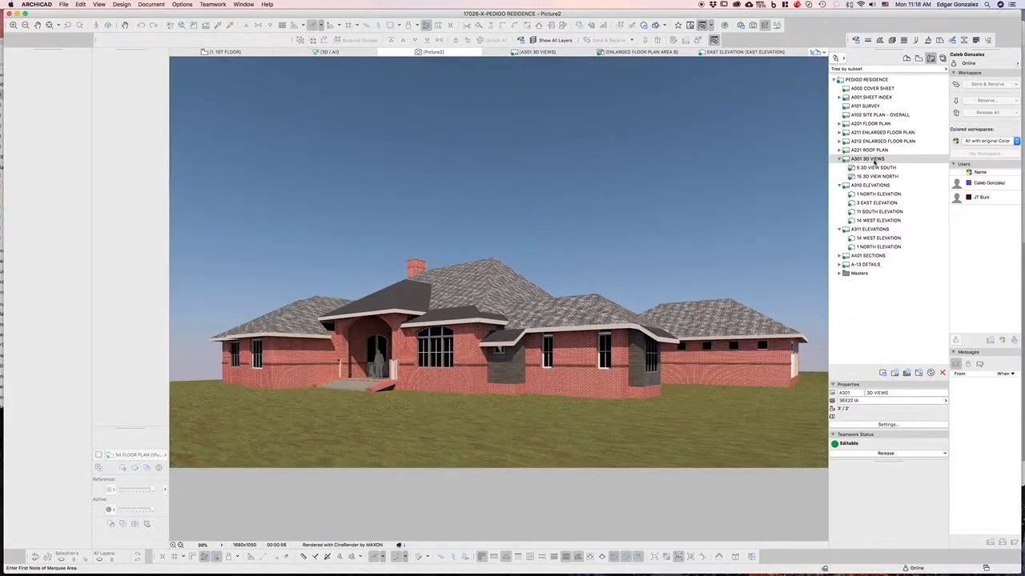
pyautogui.doubleClick(869, 160)
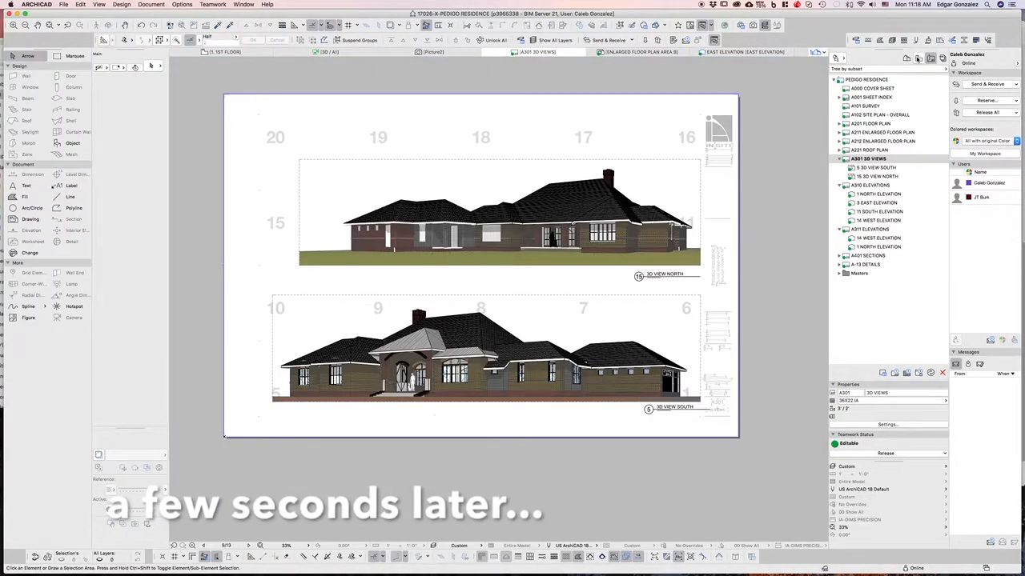
pyautogui.scroll(-1, 873, 240)
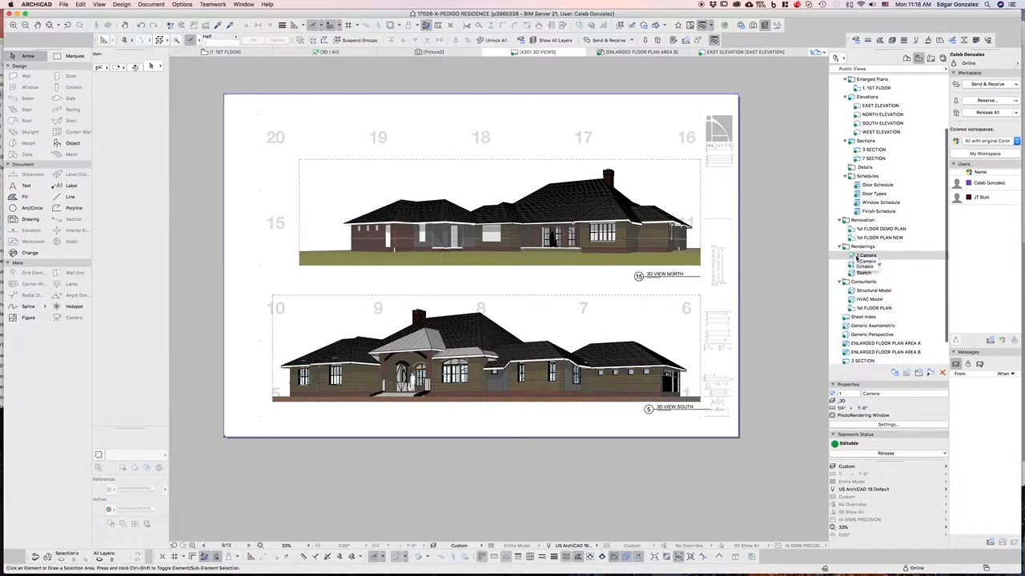
pyautogui.moveTo(853, 257); pyautogui.dragTo(278, 287)
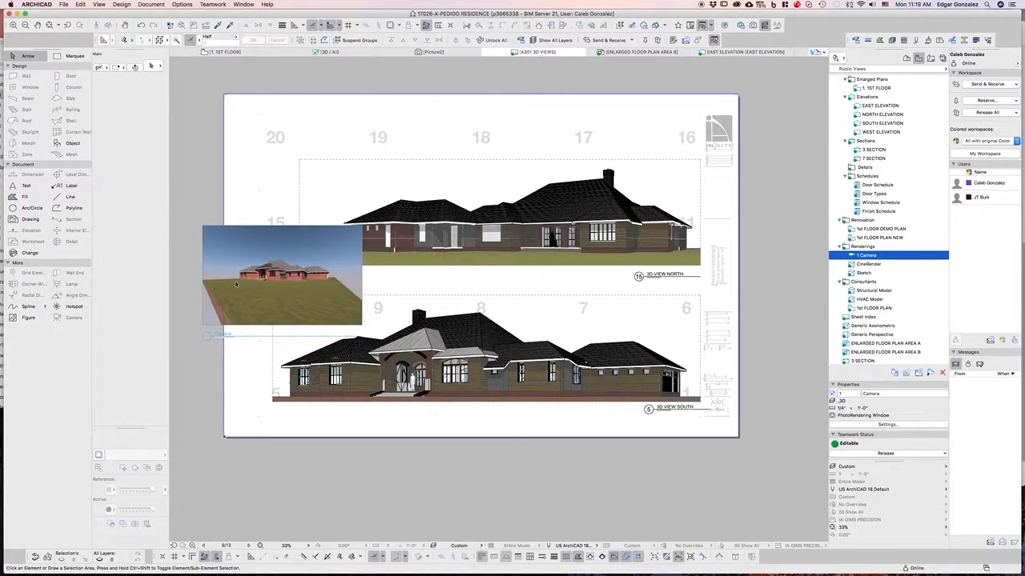
pyautogui.click(242, 310)
# Step: Crop the bottom and top of the Camera drawing's frame to a height of about 3 1/64"
pyautogui.scroll(5, 215, 301)
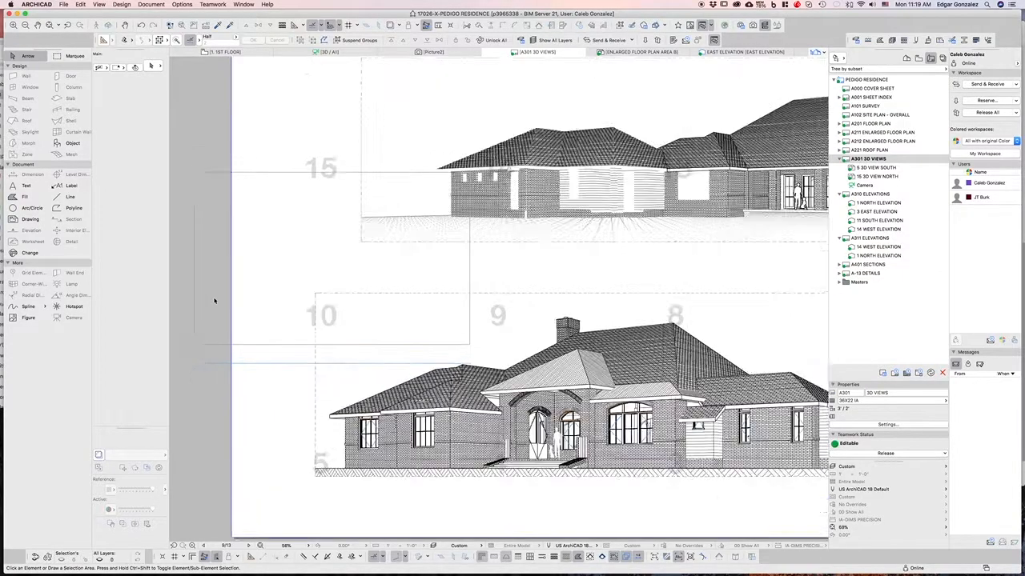
pyautogui.click(186, 366)
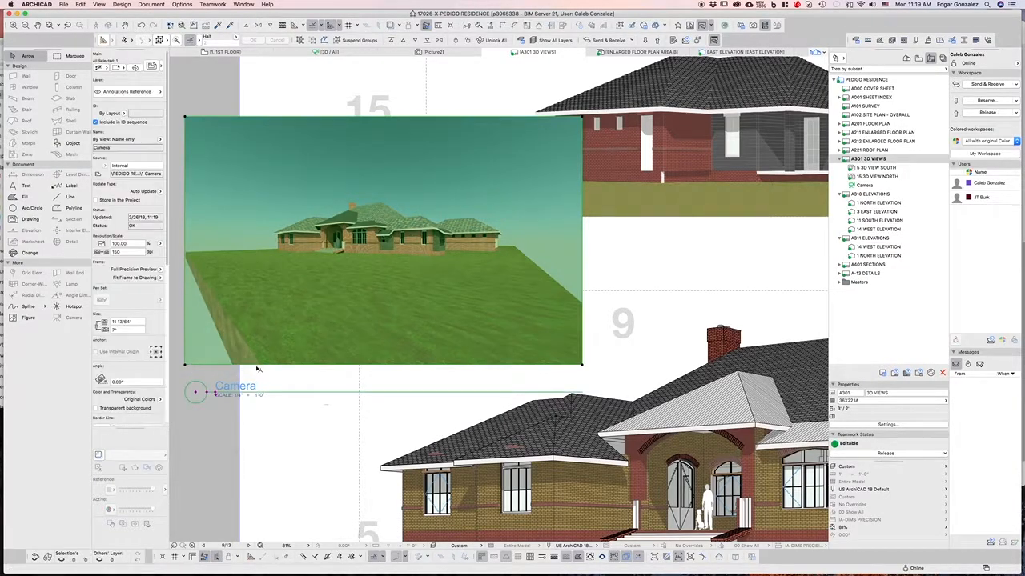
pyautogui.click(259, 366)
pyautogui.click(407, 269)
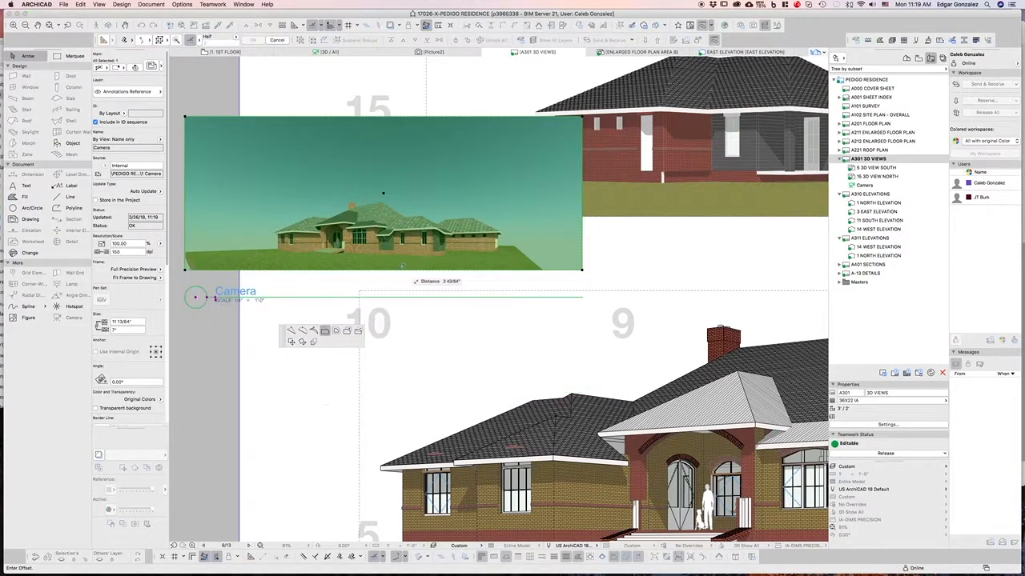
pyautogui.click(400, 116)
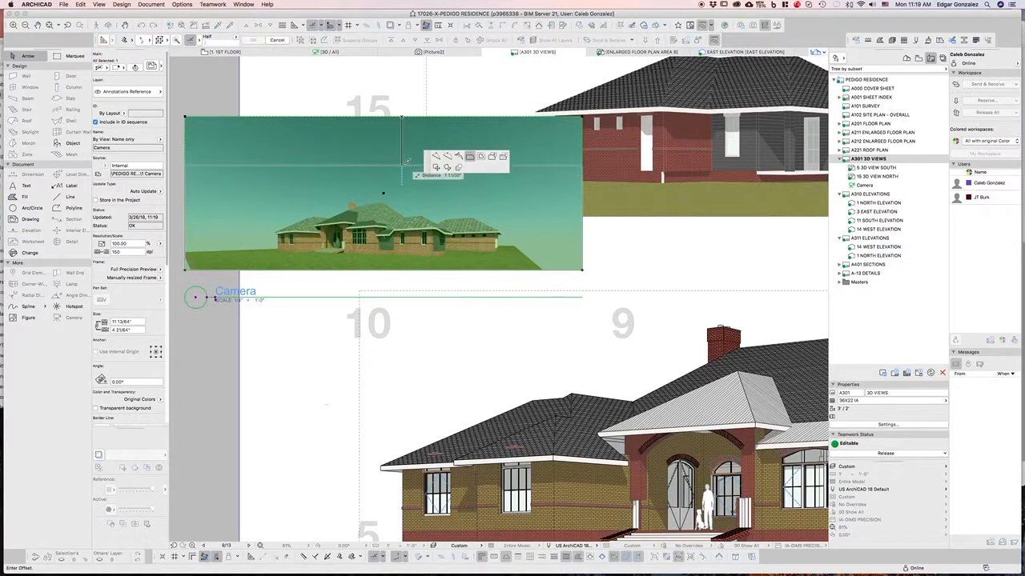
pyautogui.click(384, 163)
# Step: Crop the left and right sides of the Camera drawing's frame close to the house, about 7 1/4" wide
pyautogui.click(184, 216)
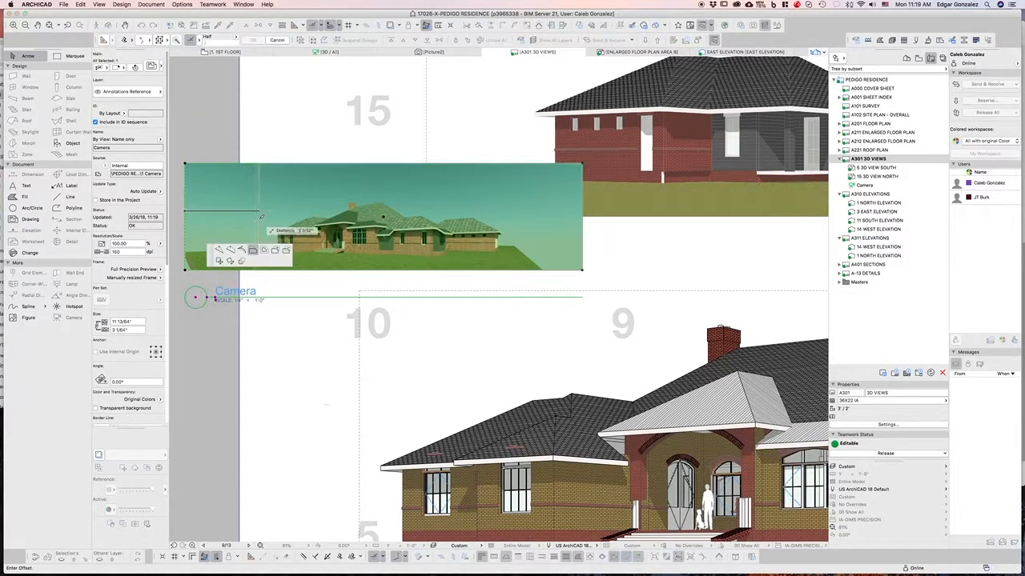
pyautogui.click(259, 216)
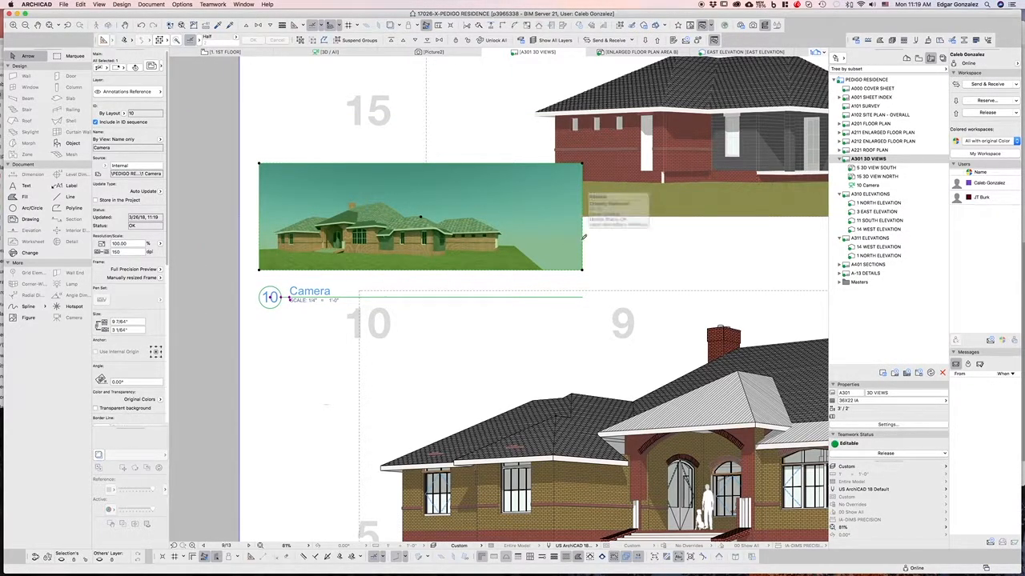
pyautogui.click(582, 239)
pyautogui.click(517, 238)
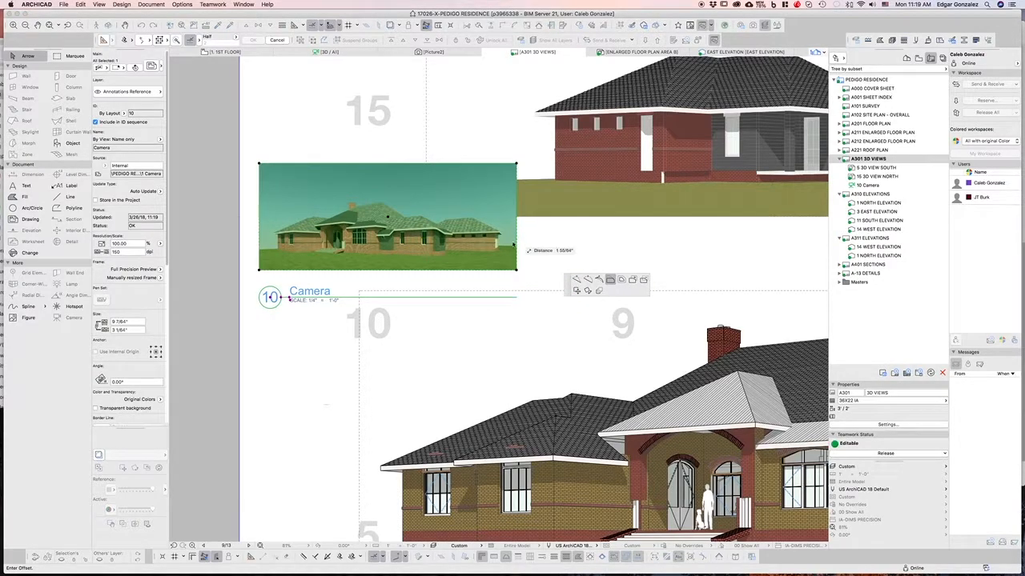
# Step: Set the Camera drawing's magnification to 200% and its update type to Manual
pyautogui.click(259, 164)
pyautogui.click(151, 66)
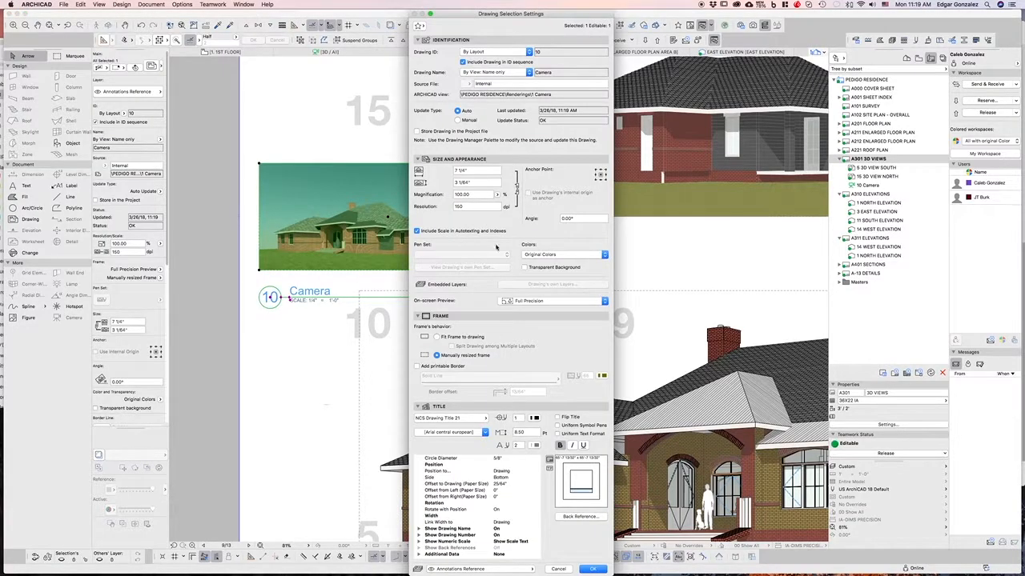
pyautogui.moveTo(483, 195); pyautogui.dragTo(427, 196)
pyautogui.write('2000')
pyautogui.moveTo(481, 195); pyautogui.dragTo(421, 194)
pyautogui.write('2000.0')
pyautogui.click(457, 120)
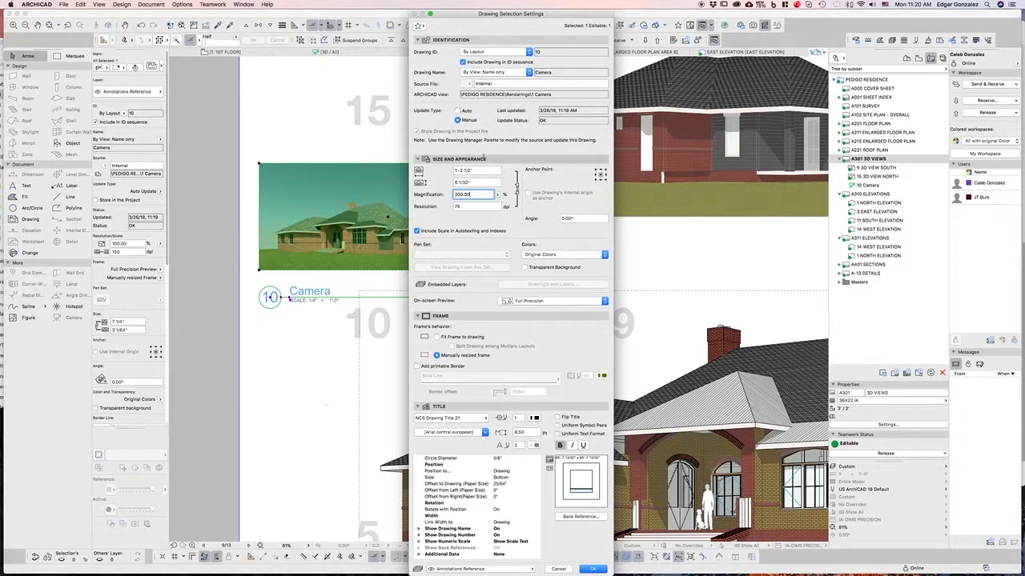
pyautogui.click(591, 569)
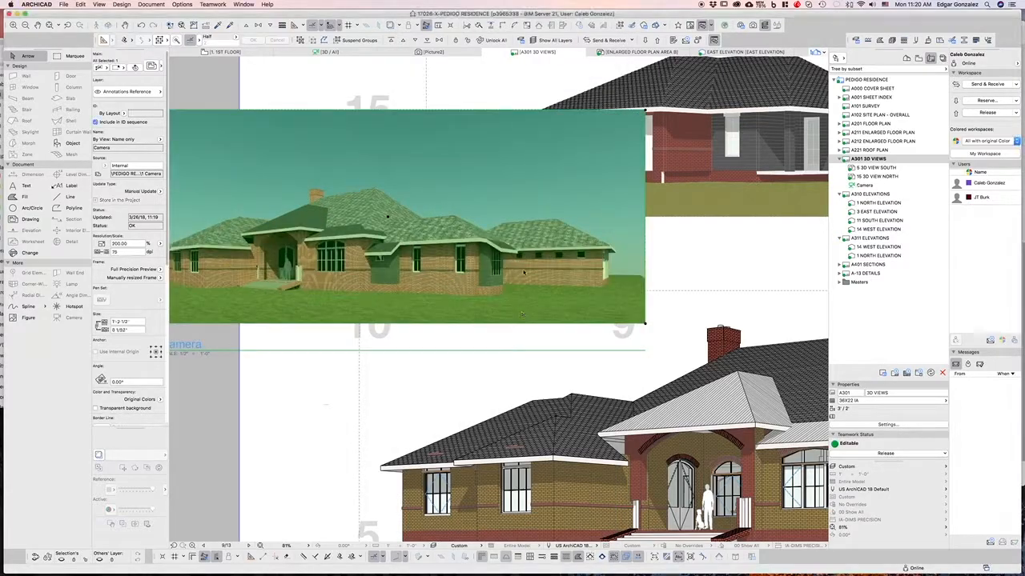
# Step: Move the Camera drawing onto the upper left of the A301 sheet, overlapping the top of the 3D VIEW NORTH drawing
pyautogui.scroll(-5, 541, 259)
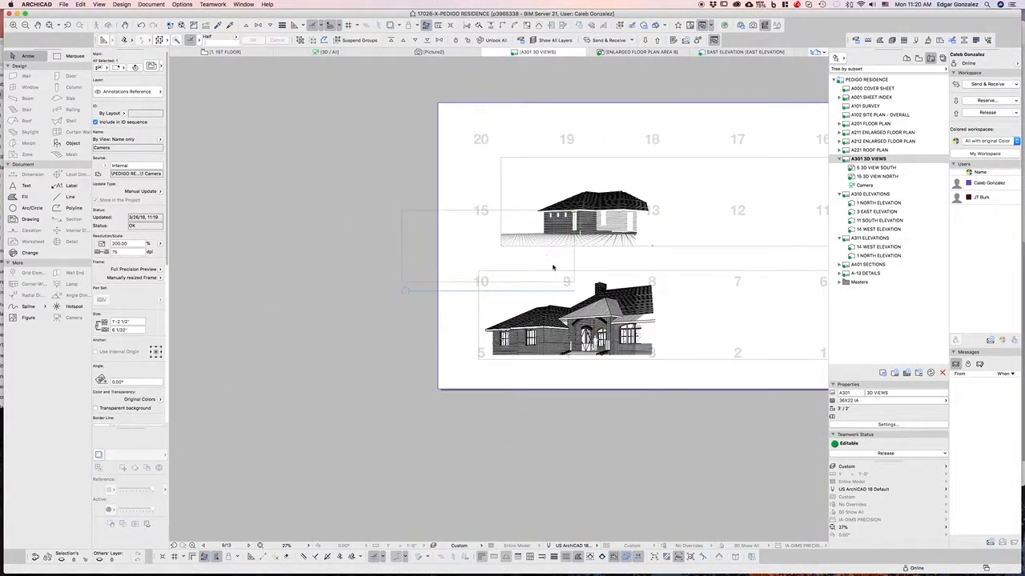
pyautogui.press('Escape')
pyautogui.click(405, 283)
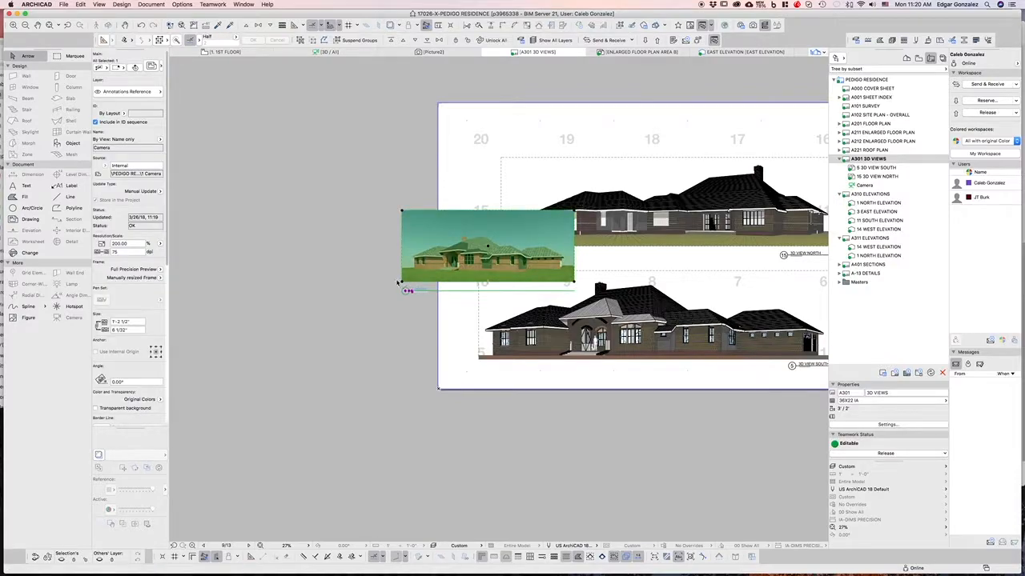
pyautogui.moveTo(405, 283); pyautogui.dragTo(506, 243)
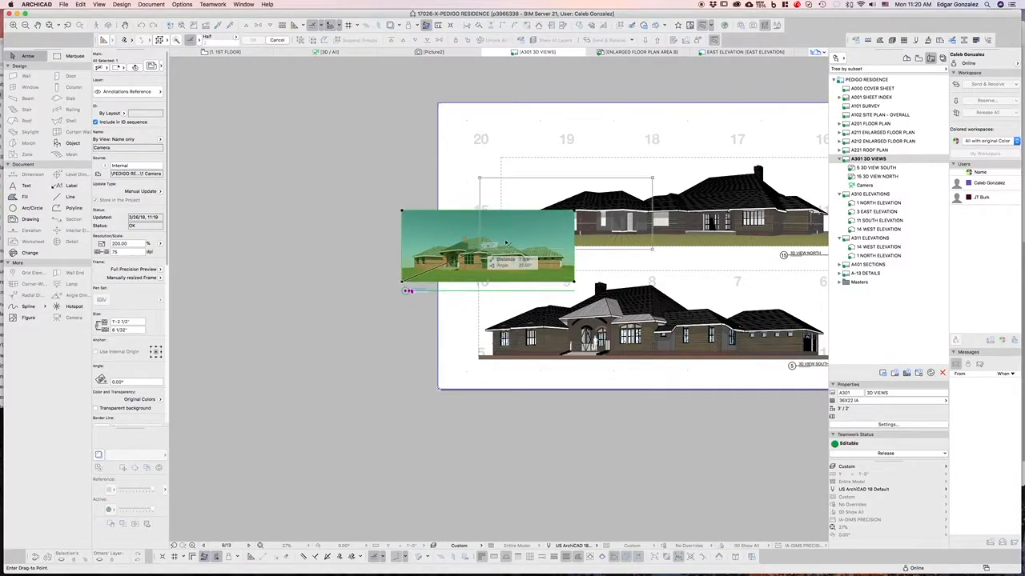
pyautogui.click(512, 179)
pyautogui.click(379, 252)
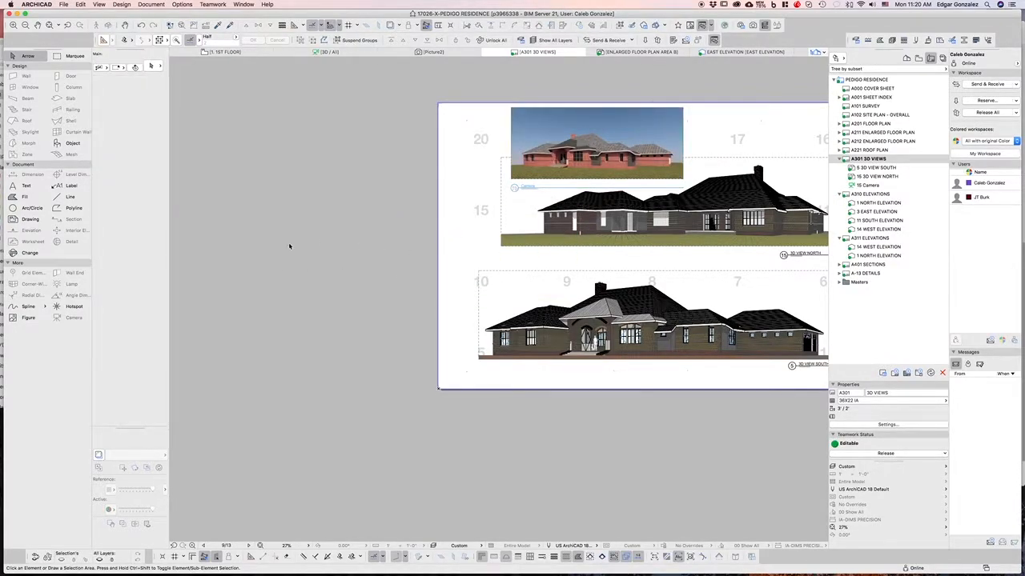
# Step: Examine the placed Camera rendering on the A301 layout alongside the north and south 3D views
pyautogui.scroll(-3, 288, 248)
pyautogui.scroll(2, 479, 200)
pyautogui.scroll(2, 479, 200)
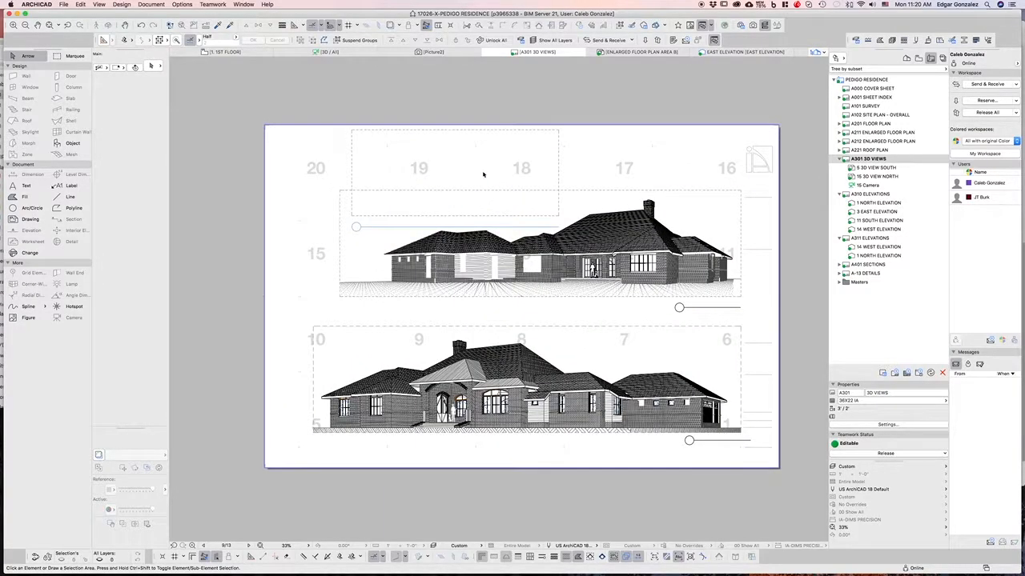
pyautogui.scroll(3, 374, 200)
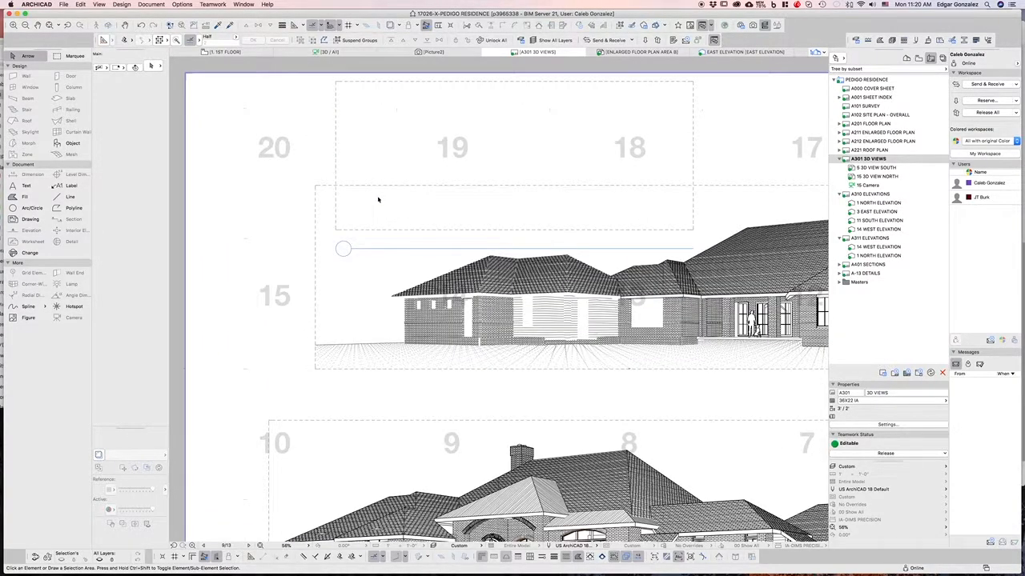
pyautogui.scroll(-1, 446, 192)
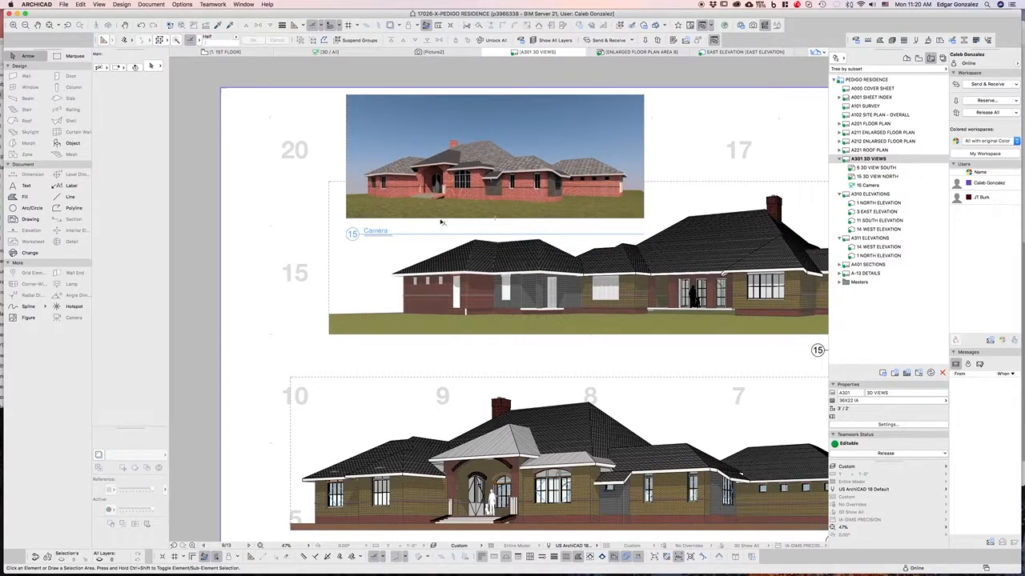
pyautogui.scroll(-2, 396, 206)
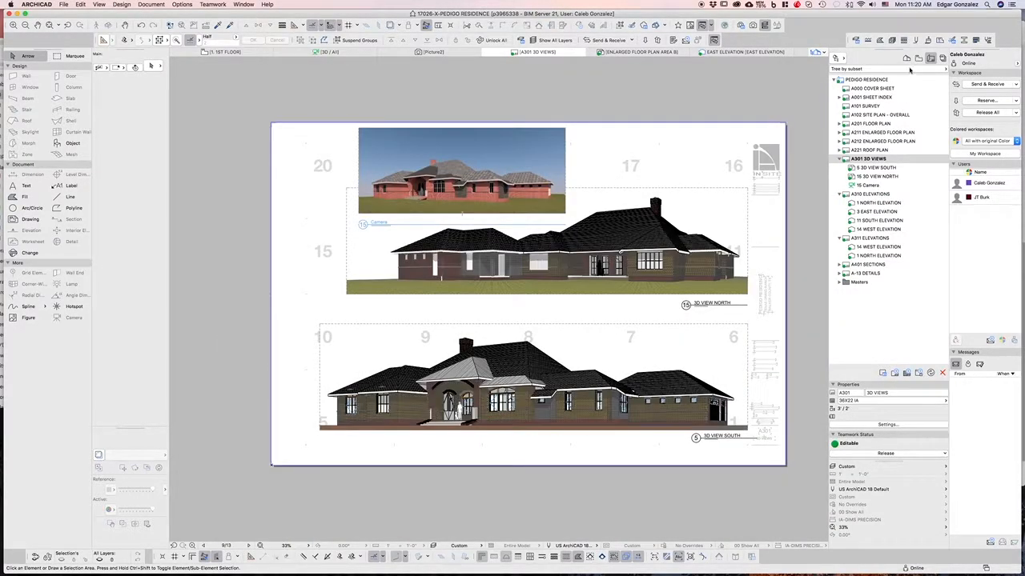
# Step: Locate the Camera view among the saved renderings and open Camera 1 of the untitled path in the 3D window
pyautogui.click(918, 59)
pyautogui.scroll(2, 893, 177)
pyautogui.scroll(-3, 869, 232)
pyautogui.click(865, 261)
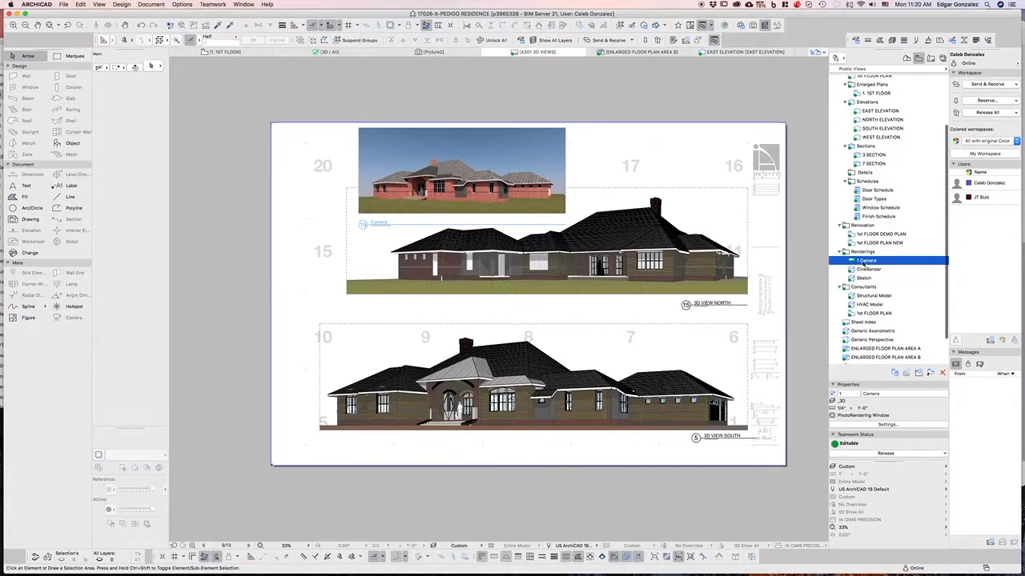
pyautogui.click(907, 58)
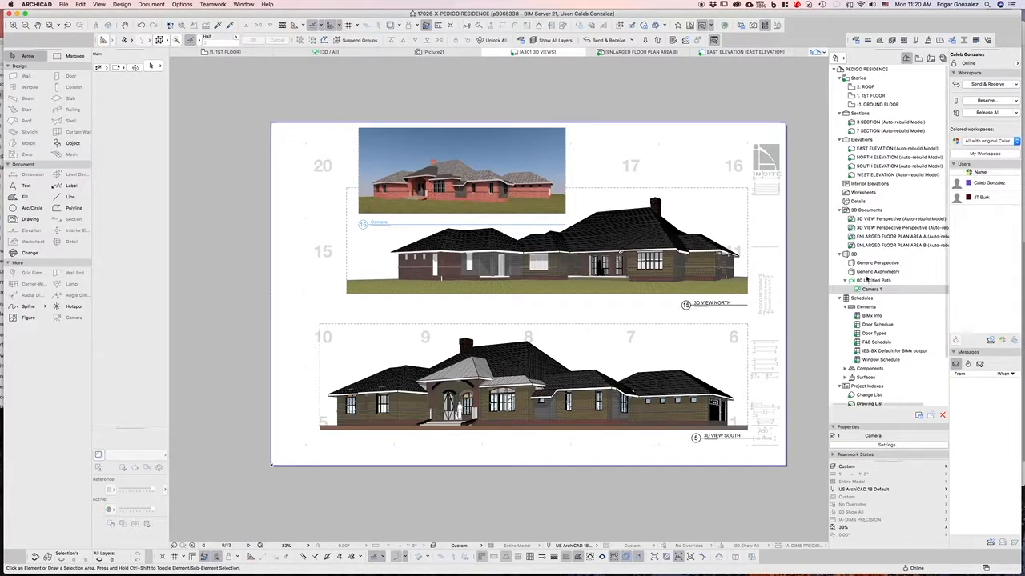
pyautogui.click(864, 291)
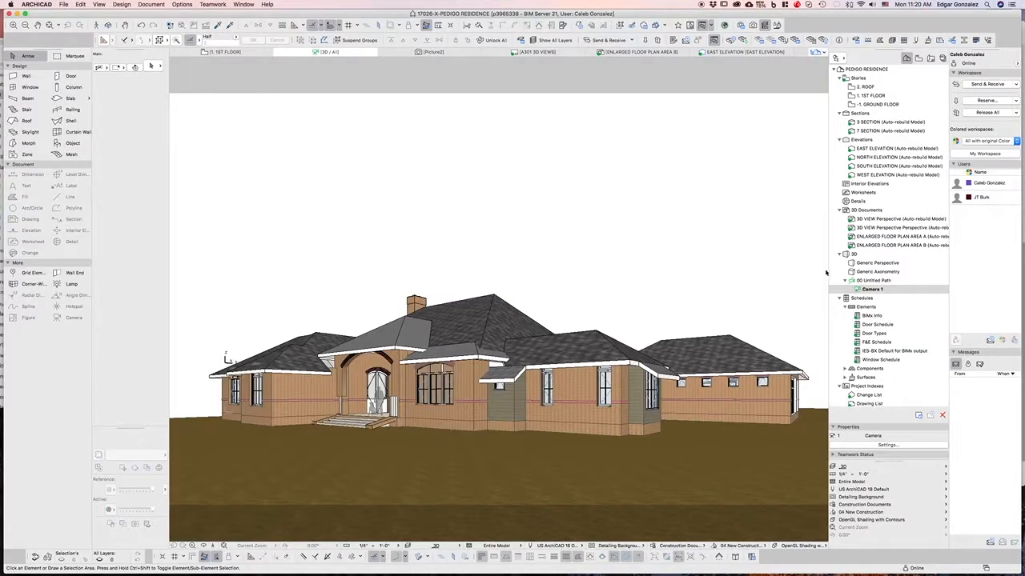
# Step: Open the PhotoRendering settings, enlarge the palette and place it clear of the house's front entry
pyautogui.click(741, 25)
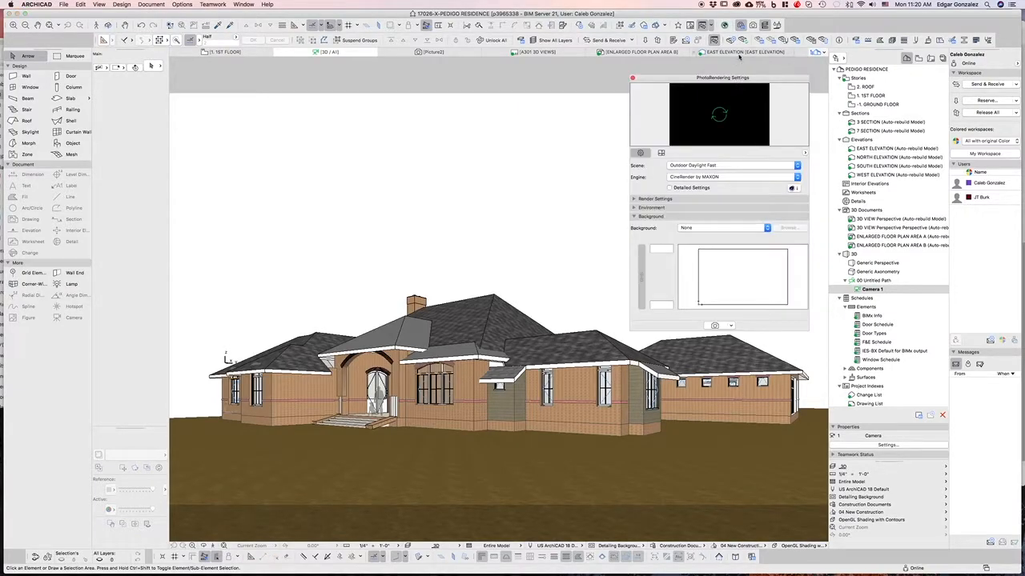
pyautogui.moveTo(766, 78); pyautogui.dragTo(722, 65)
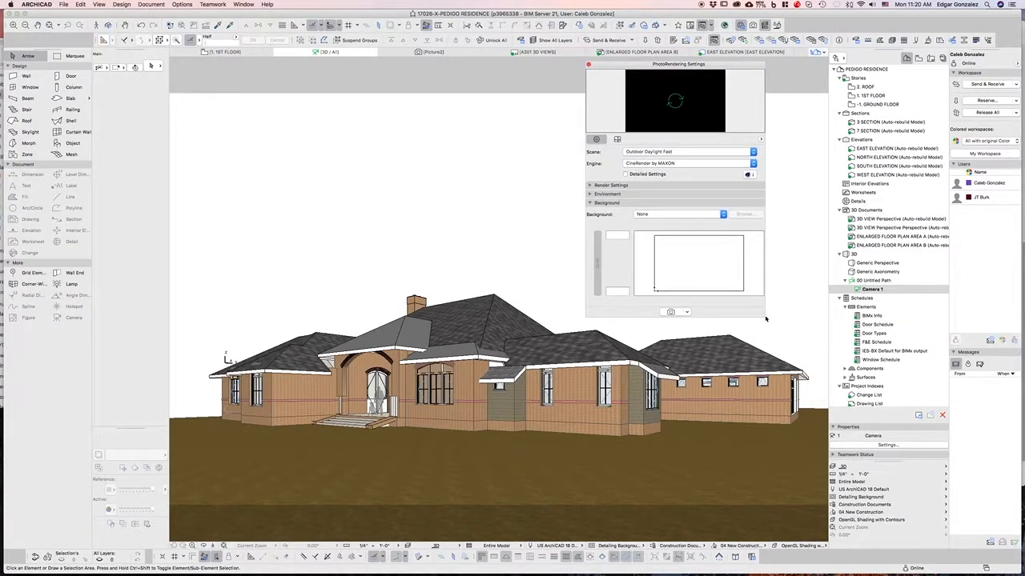
pyautogui.moveTo(765, 316); pyautogui.dragTo(822, 431)
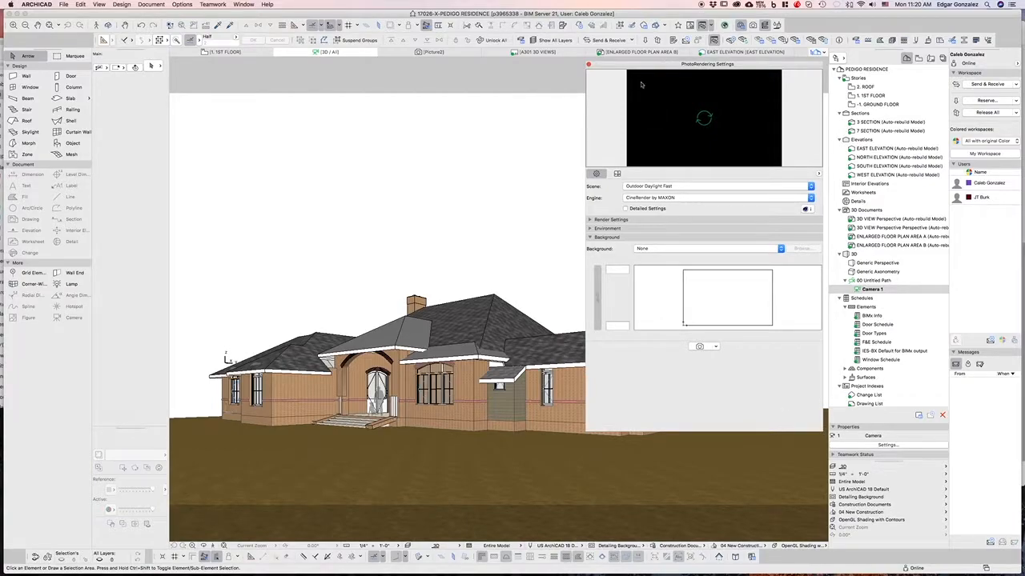
pyautogui.moveTo(644, 68); pyautogui.dragTo(652, 55)
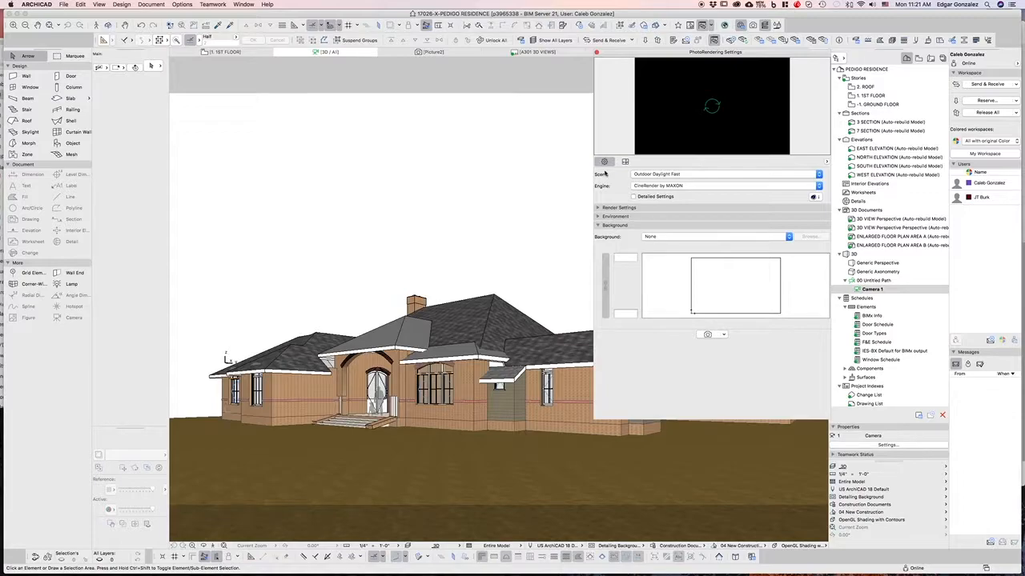
# Step: Choose the Outdoor Dusk Fast scene from the outdoor photorendering scenes
pyautogui.click(664, 175)
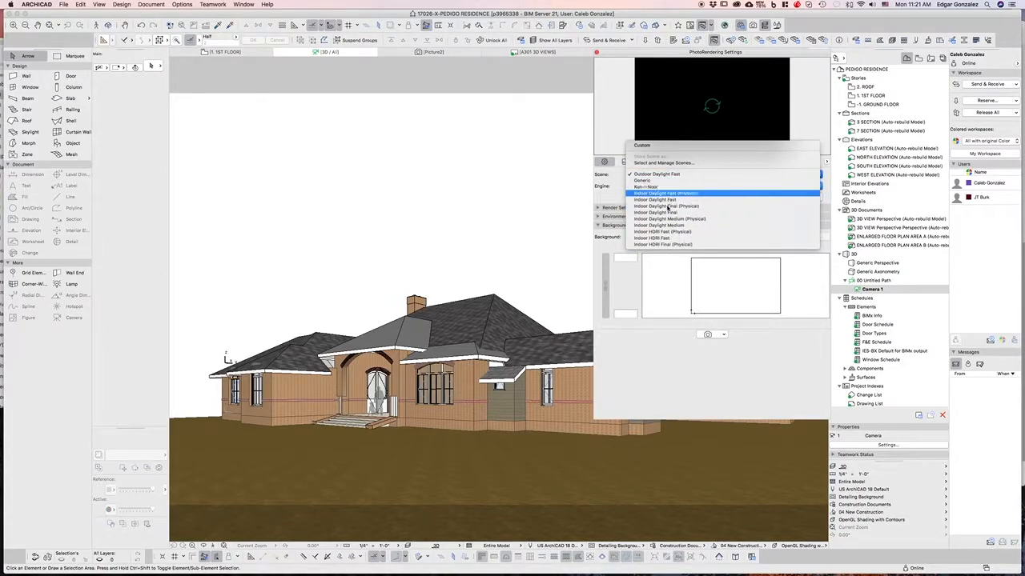
pyautogui.click(663, 162)
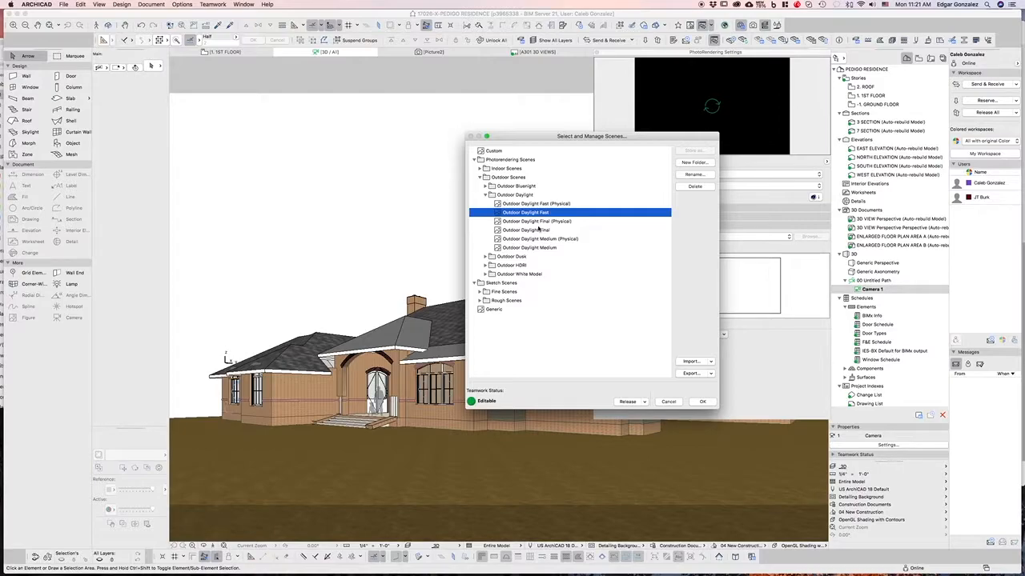
pyautogui.click(485, 257)
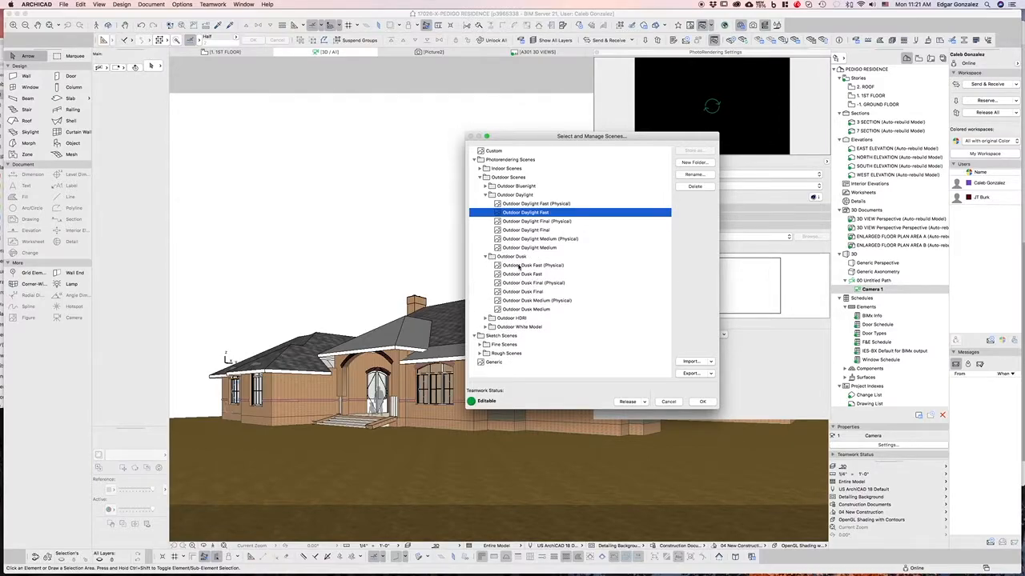
pyautogui.click(521, 275)
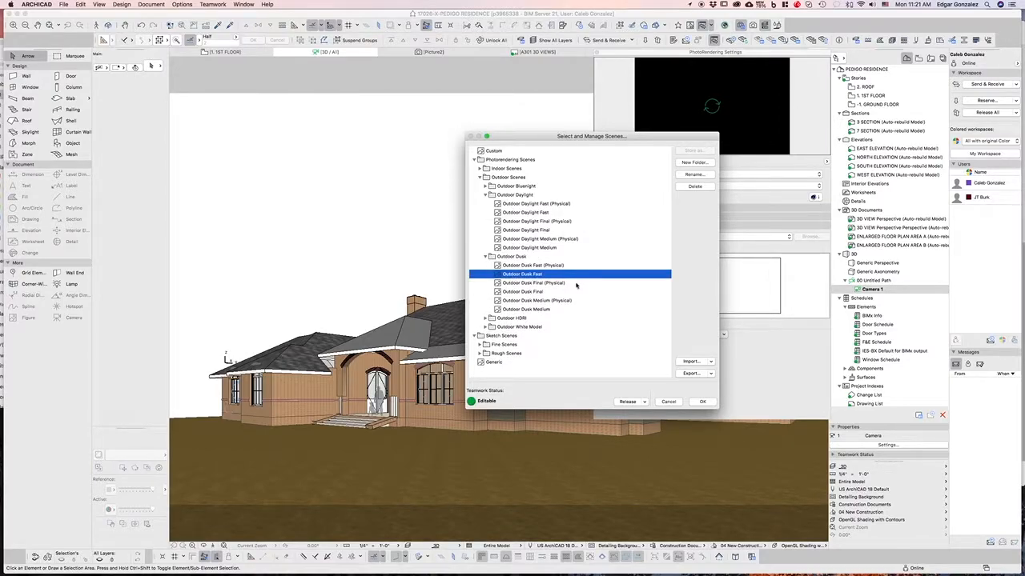
pyautogui.click(698, 403)
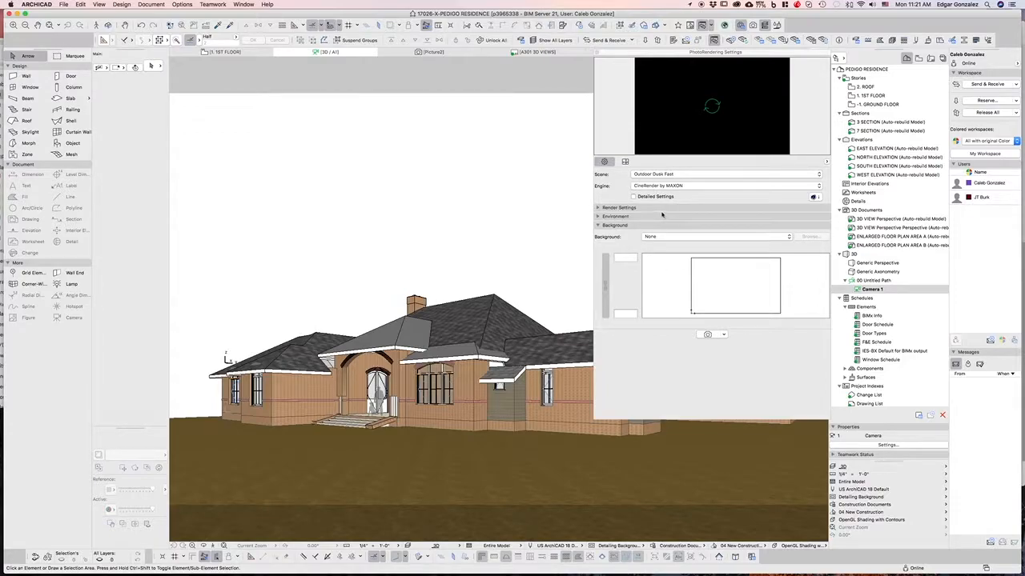
# Step: Review the preset output sizes available for the rendering, including the screen sizes
pyautogui.click(625, 161)
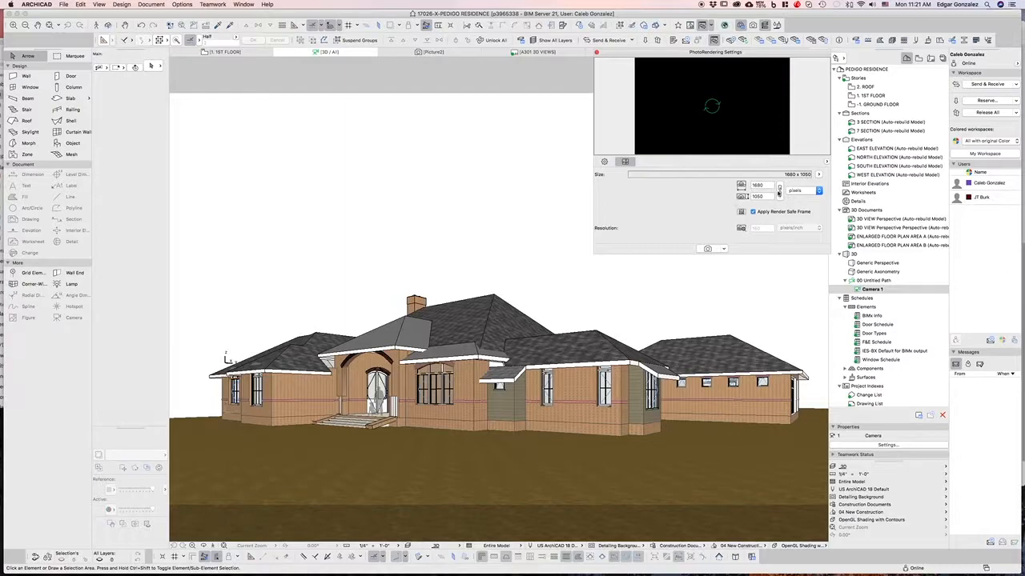
pyautogui.click(818, 174)
pyautogui.moveTo(847, 178)
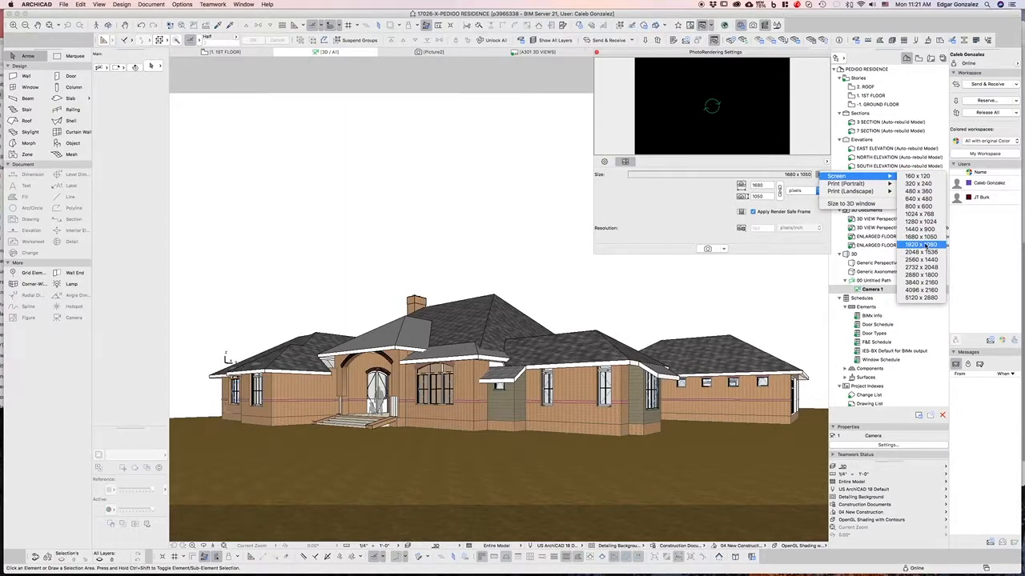
pyautogui.click(922, 244)
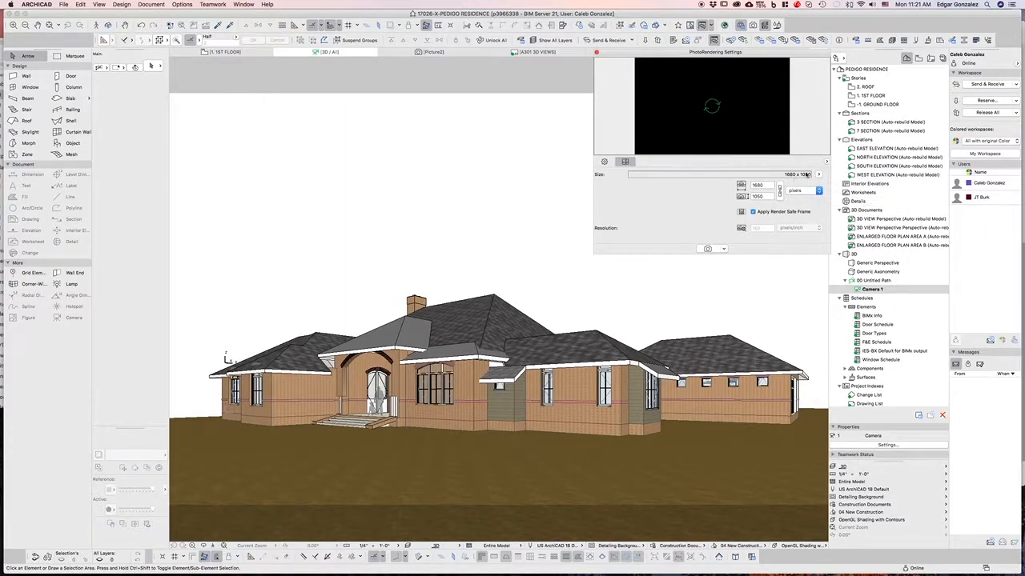
pyautogui.click(818, 174)
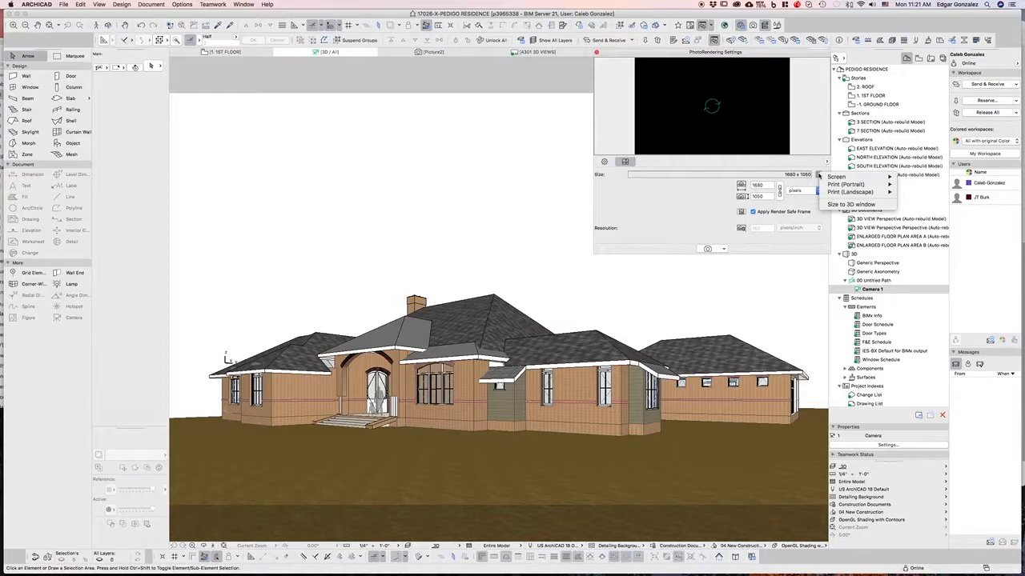
pyautogui.click(712, 192)
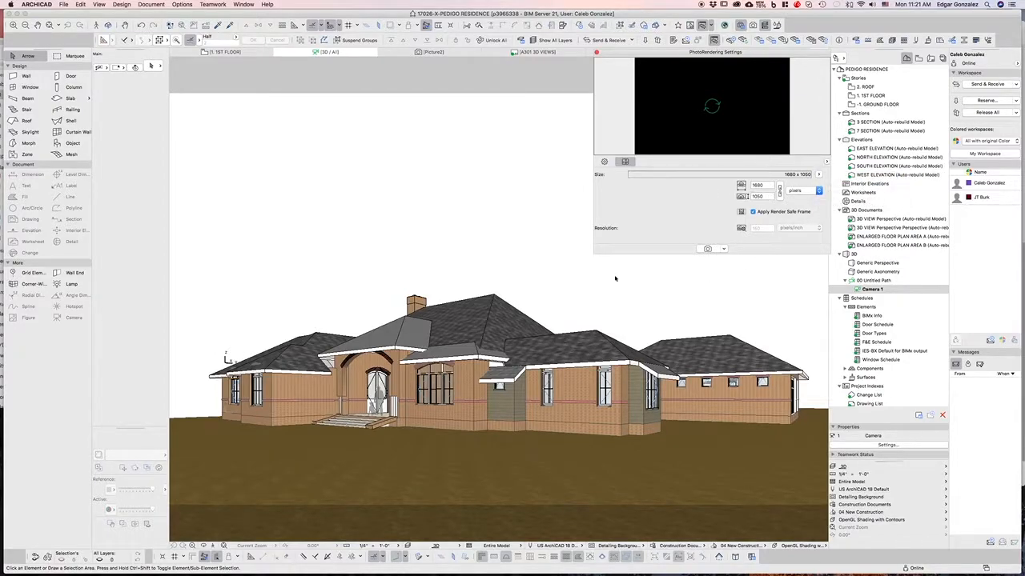
pyautogui.moveTo(793, 54); pyautogui.dragTo(815, 54)
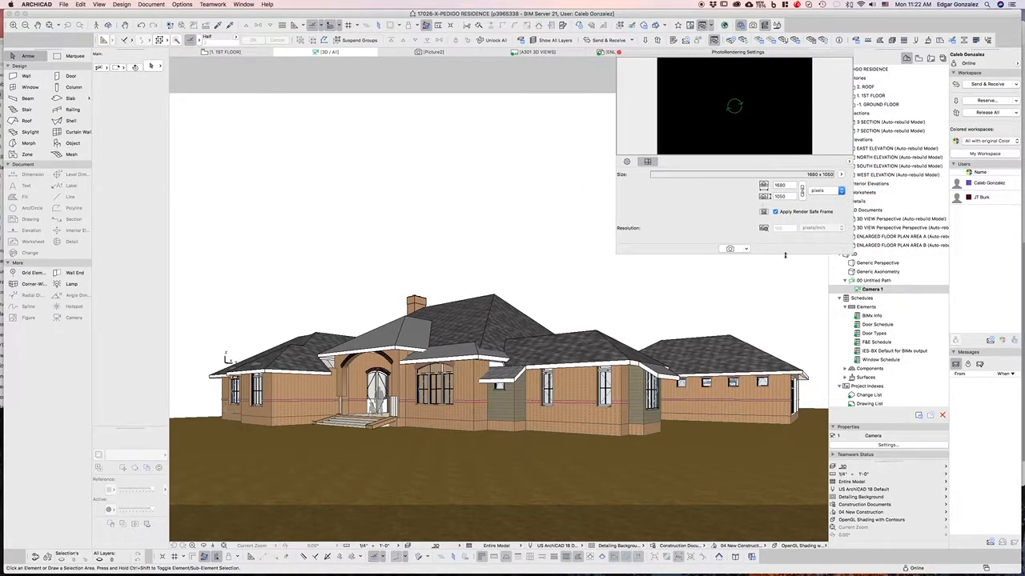
# Step: Turn Apply Render Safe Frame off and back on to compare the framing of the 3D view
pyautogui.click(791, 186)
pyautogui.click(789, 196)
pyautogui.doubleClick(784, 196)
pyautogui.doubleClick(788, 186)
pyautogui.click(776, 212)
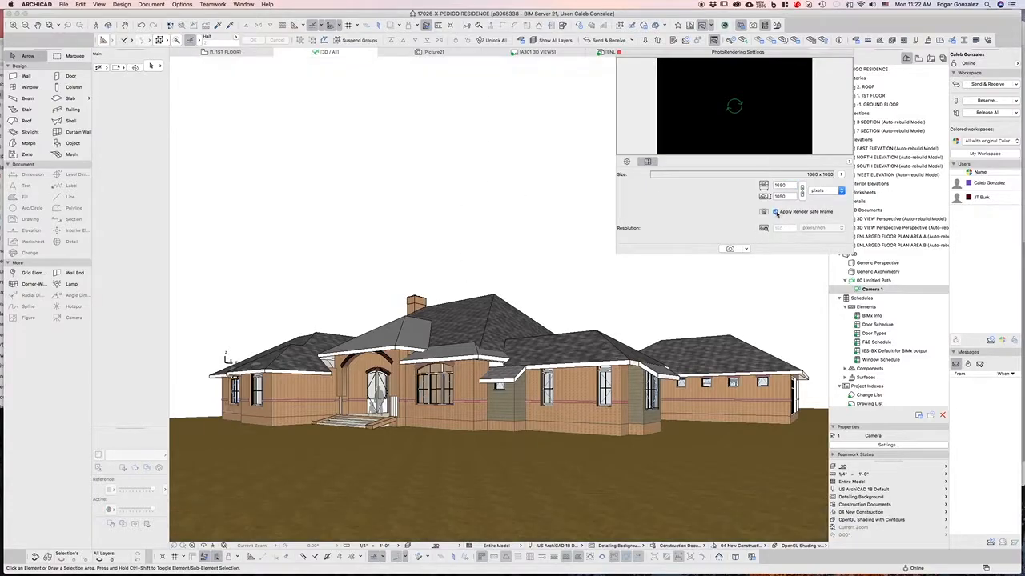
pyautogui.click(776, 212)
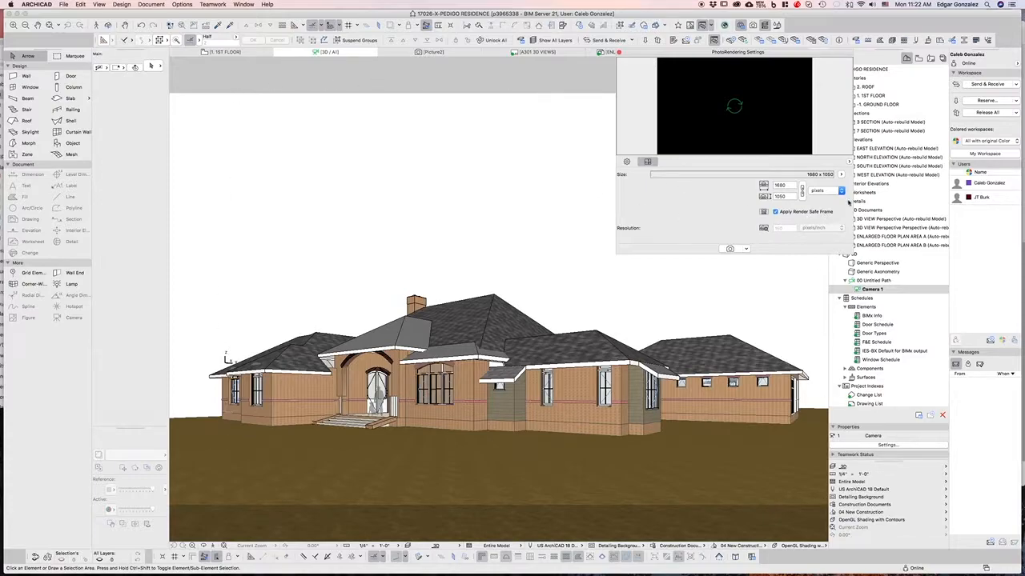
# Step: Try a custom rendering size of 3500 x 1500 pixels with the proportions unlinked
pyautogui.click(802, 193)
pyautogui.write('3500')
pyautogui.press('Tab')
pyautogui.write('2188')
pyautogui.click(802, 195)
pyautogui.moveTo(791, 197); pyautogui.dragTo(756, 198)
pyautogui.write('1500')
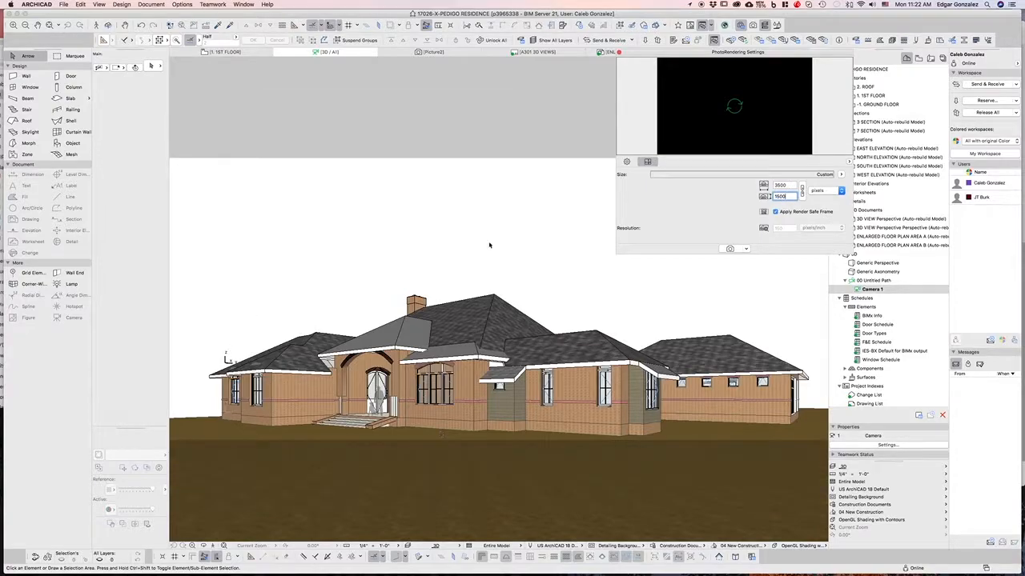
# Step: Restore the rendering size to the 1680 x 1050 screen preset
pyautogui.moveTo(790, 196); pyautogui.dragTo(748, 195)
pyautogui.click(840, 175)
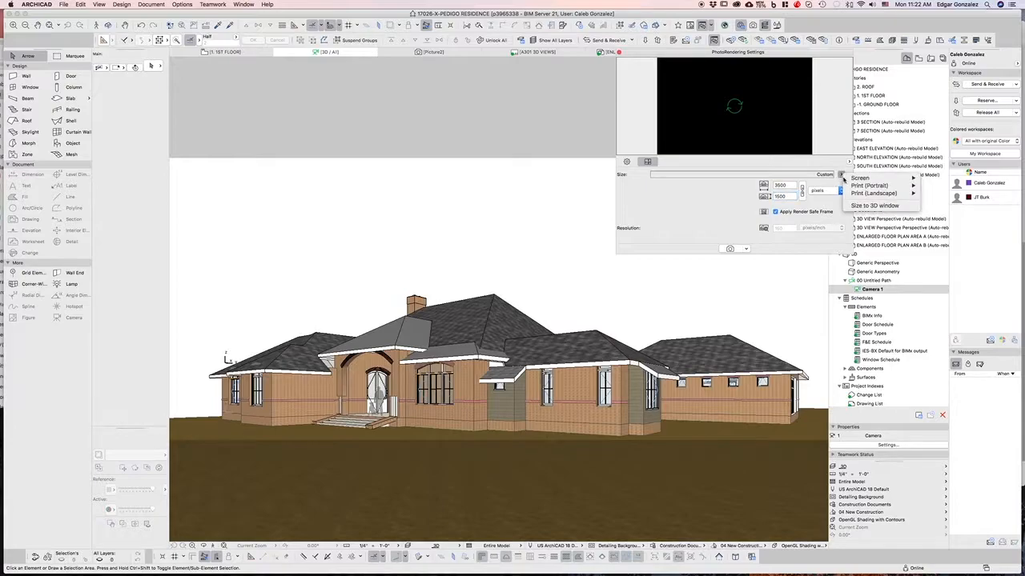
pyautogui.moveTo(879, 179)
pyautogui.click(953, 240)
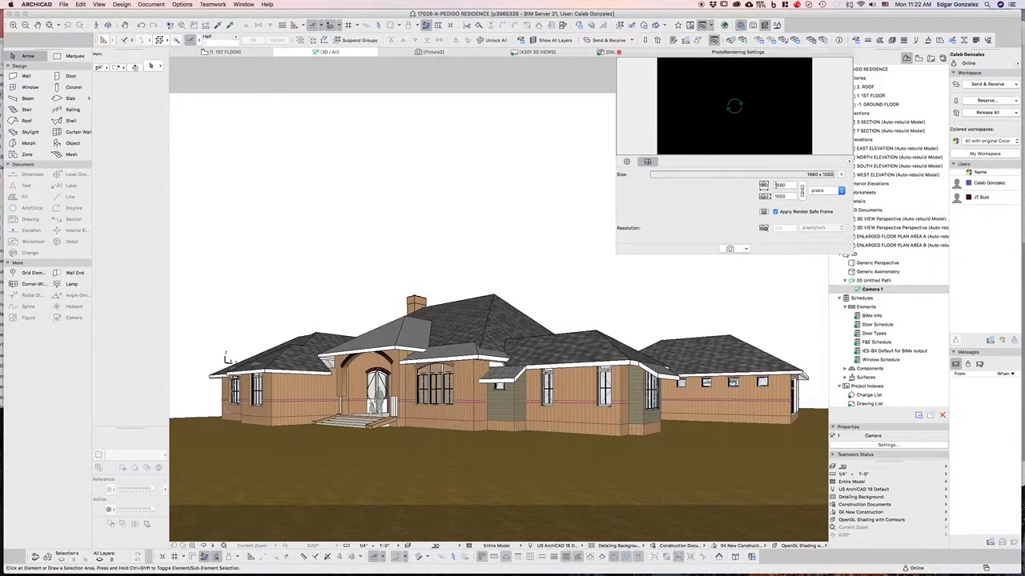
pyautogui.click(801, 189)
# Step: Keep the Outdoor Dusk Fast scene with the CineRender engine and render the camera view
pyautogui.click(626, 161)
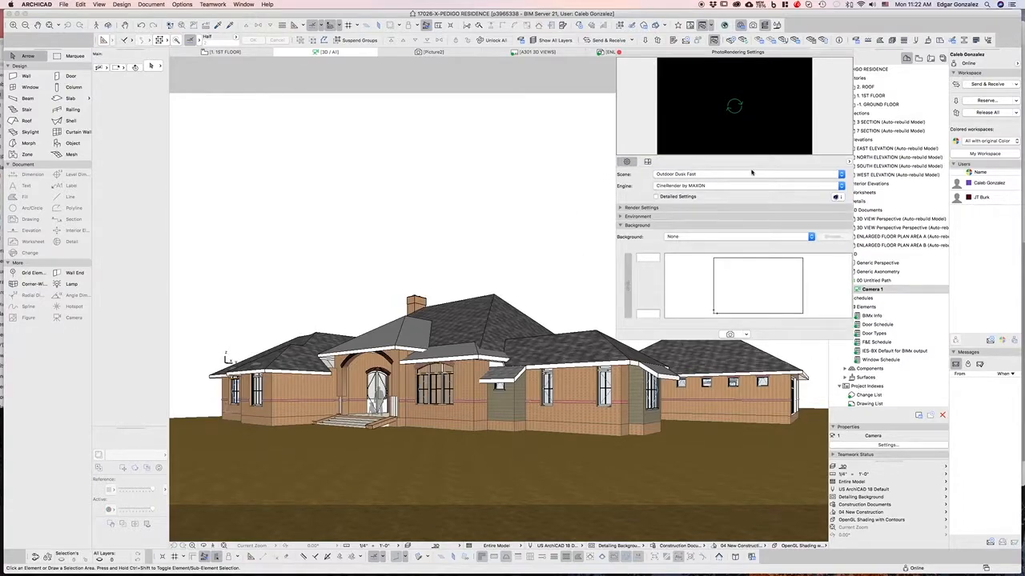
pyautogui.click(761, 175)
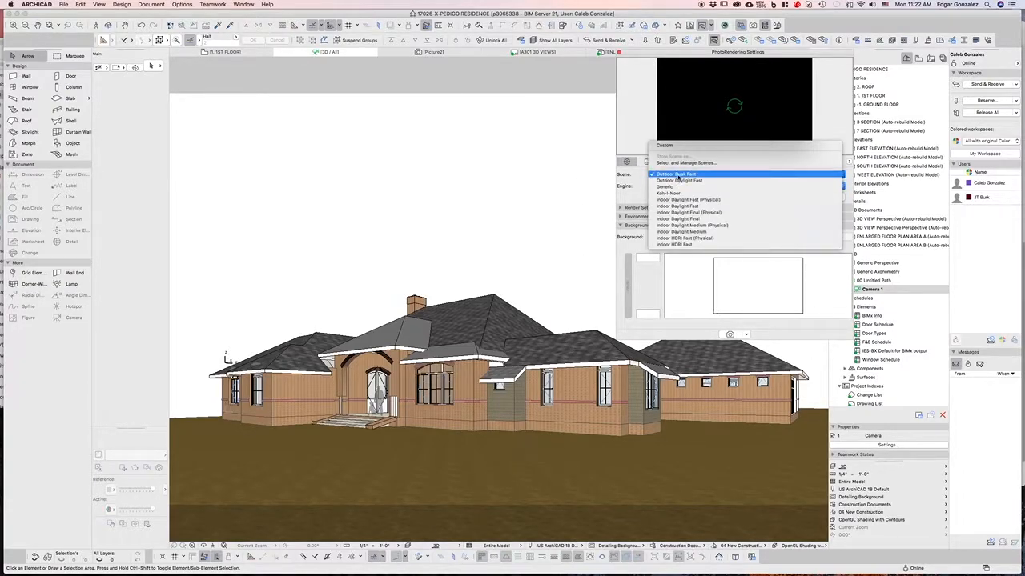
pyautogui.click(676, 174)
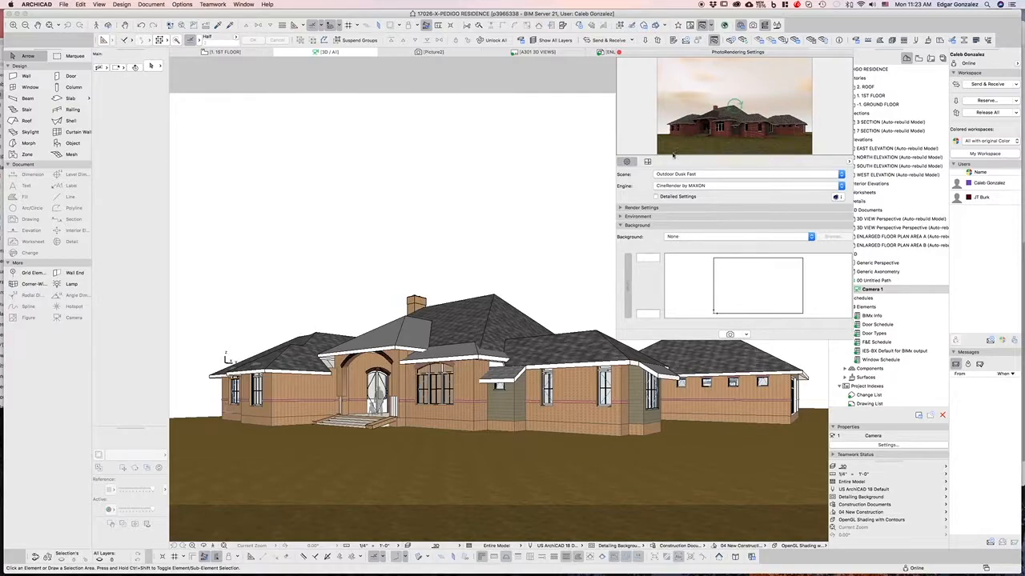
pyautogui.click(730, 335)
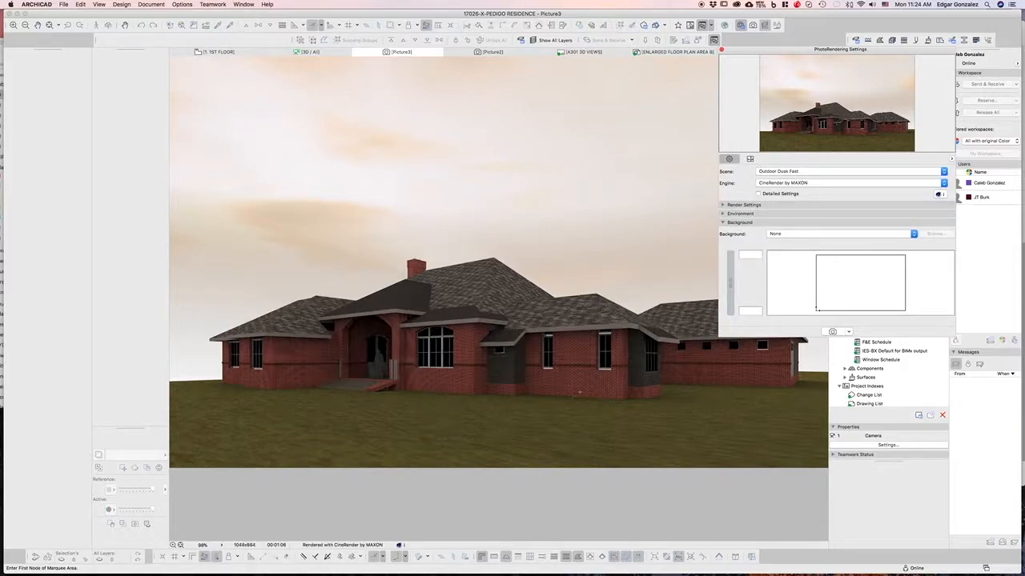
# Step: Set the Physical Sky environment's time to 7:30:01 AM and refresh the rendering preview
pyautogui.click(723, 213)
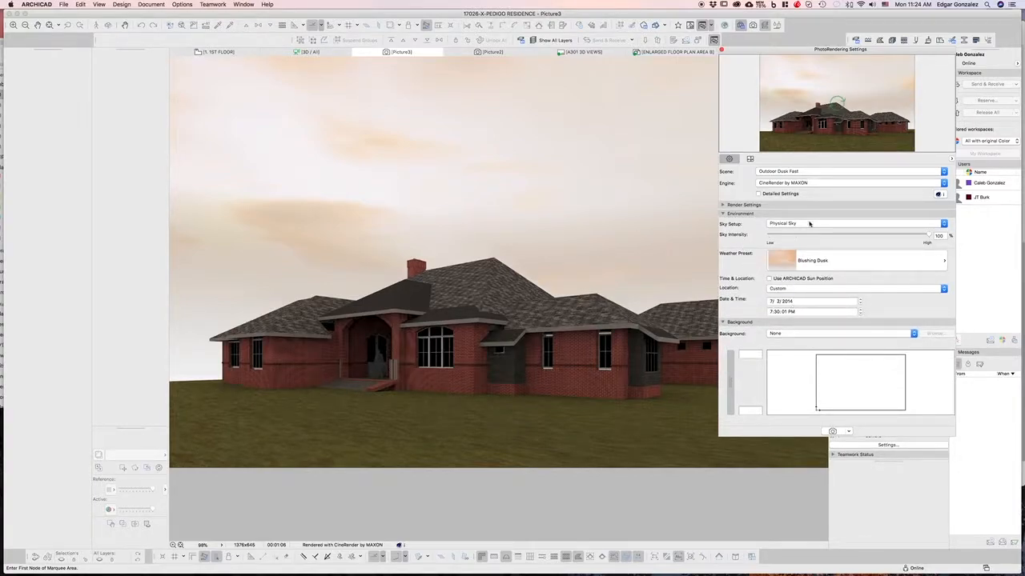
pyautogui.click(806, 313)
pyautogui.click(861, 312)
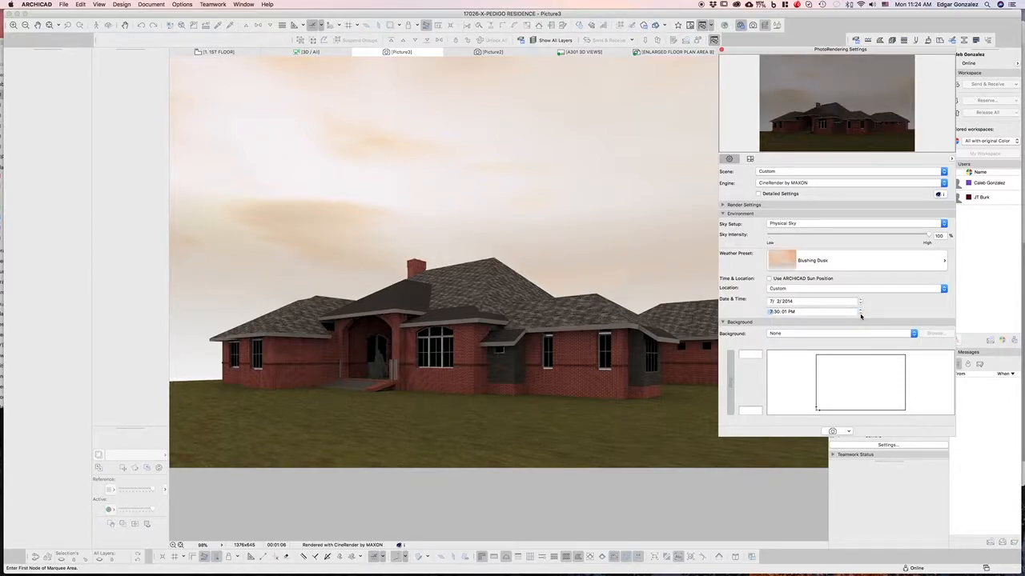
pyautogui.click(860, 309)
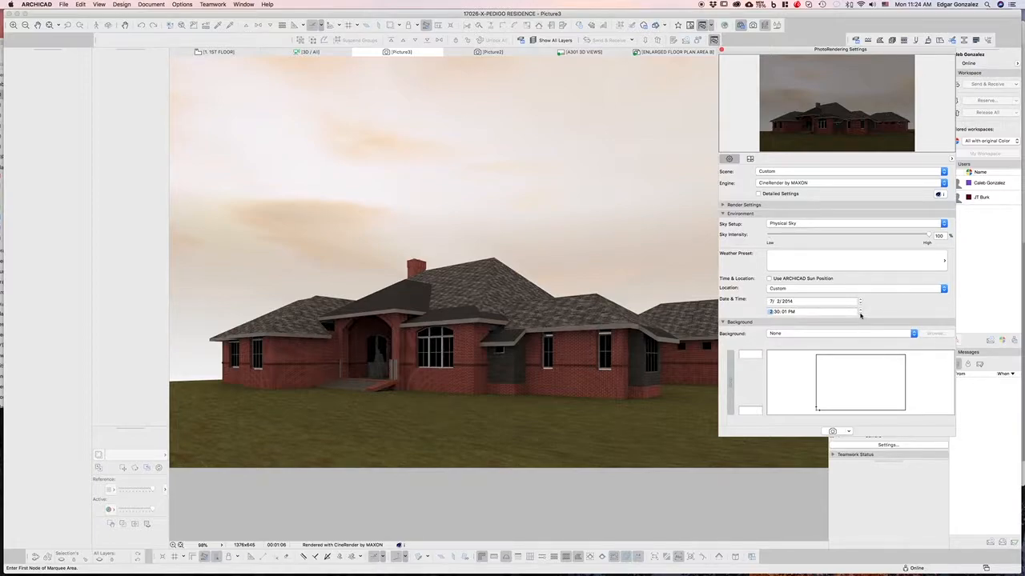
pyautogui.click(860, 314)
pyautogui.click(861, 314)
pyautogui.click(861, 315)
pyautogui.click(861, 314)
pyautogui.click(839, 106)
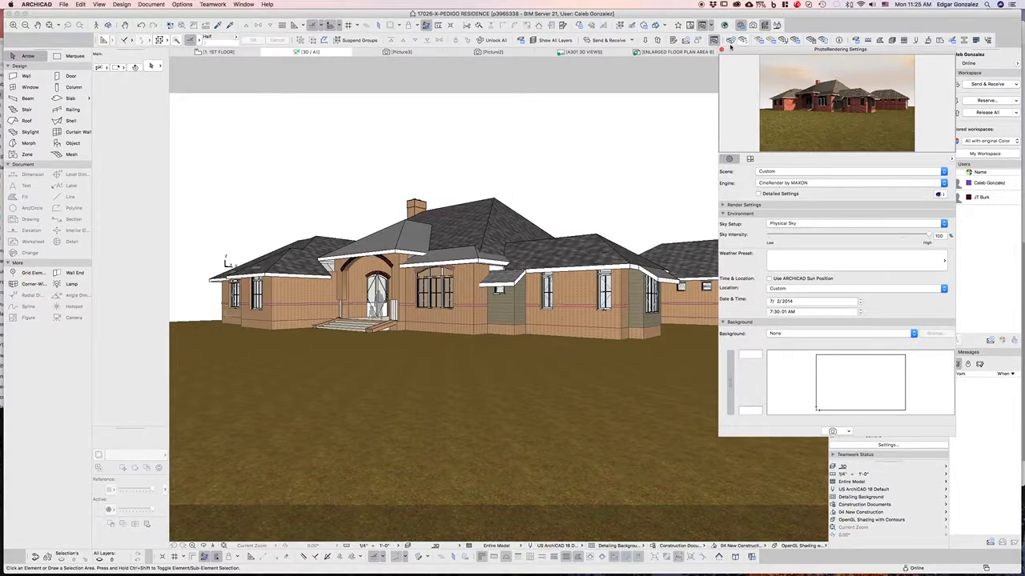
# Step: Close the PhotoRendering settings and show the project's saved views in the navigator instead of the project map
pyautogui.click(721, 50)
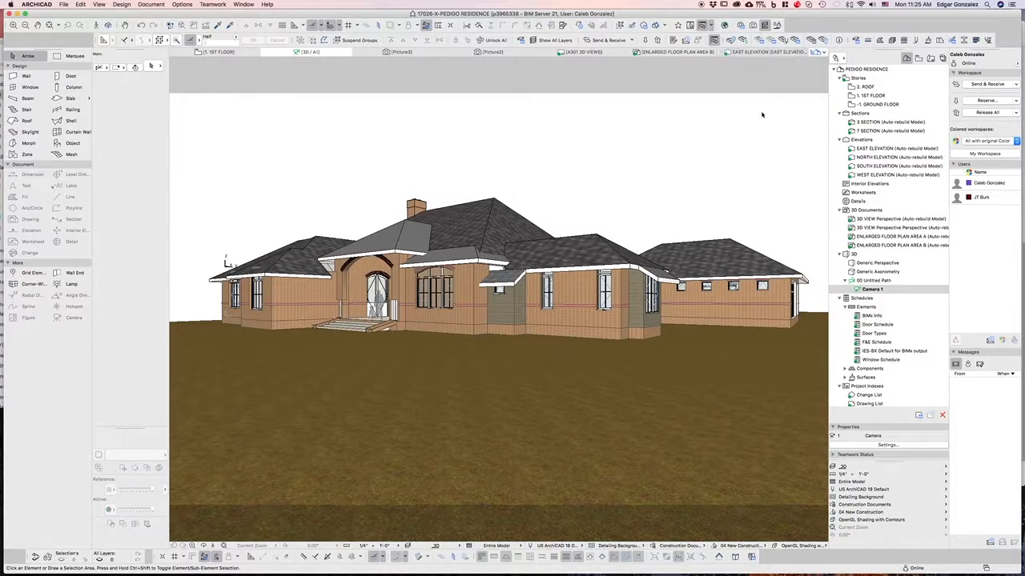
pyautogui.click(870, 295)
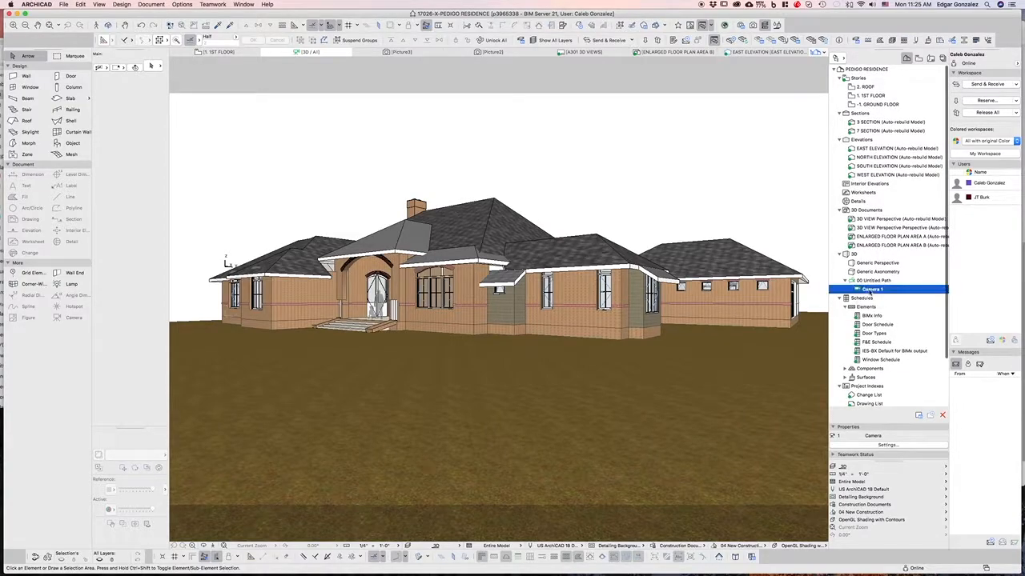
pyautogui.rightClick(869, 293)
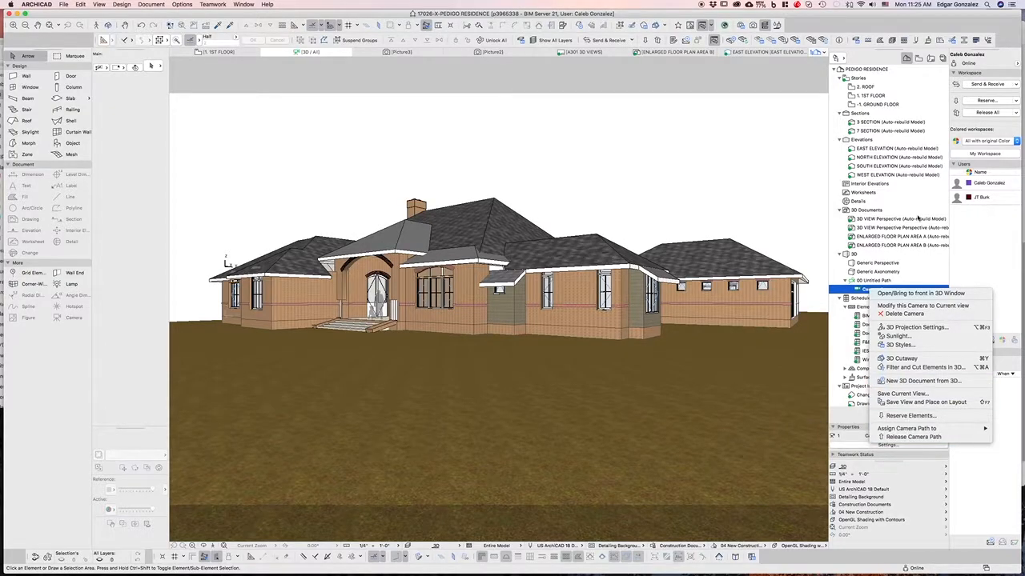
pyautogui.click(897, 59)
pyautogui.click(918, 58)
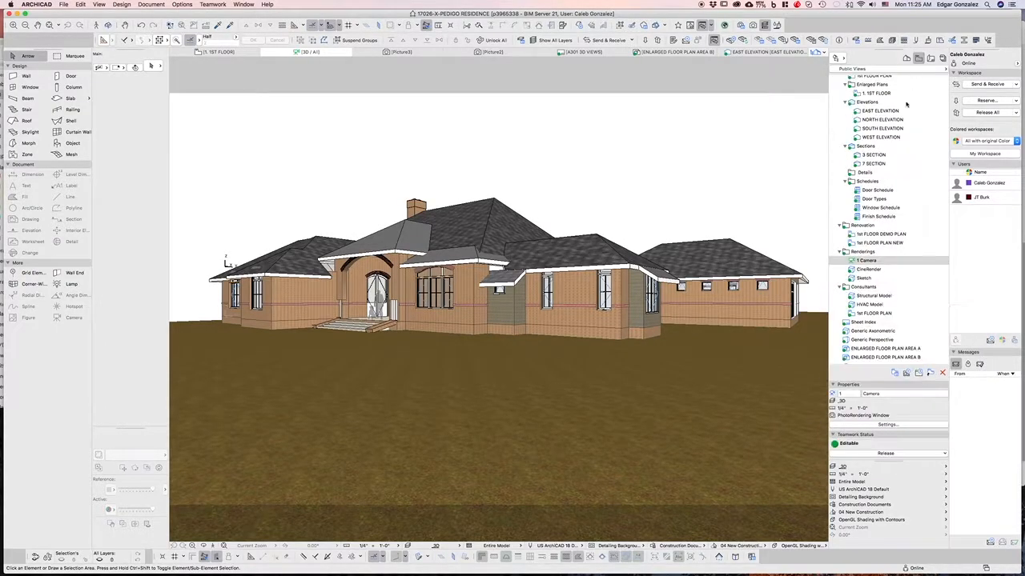
# Step: Set the rendering scene of the saved Camera view under Renderings to Outdoor Dusk Fast, keeping OpenGL Shading with Contours as its 3D style
pyautogui.rightClick(869, 262)
pyautogui.click(903, 441)
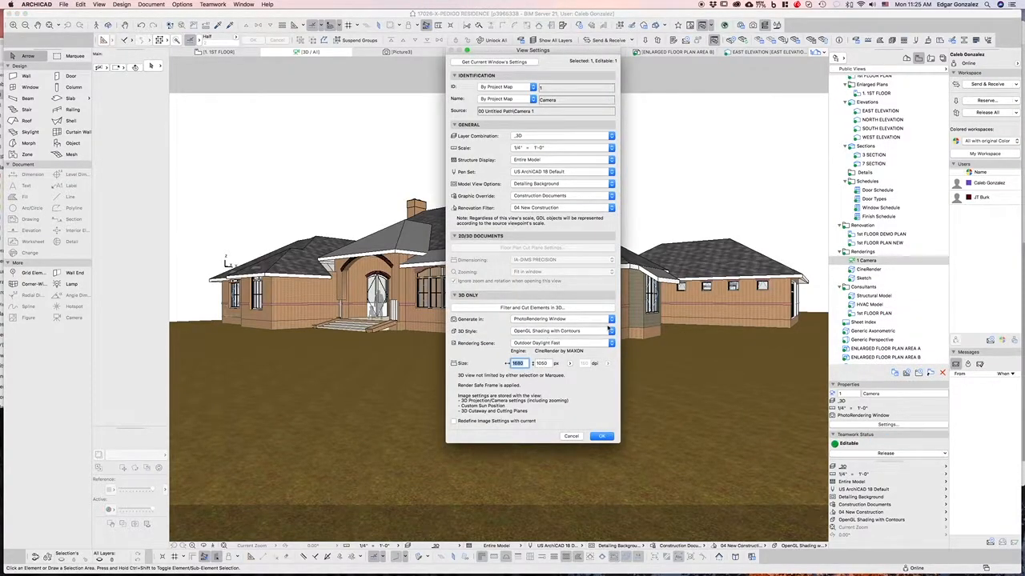
pyautogui.click(610, 331)
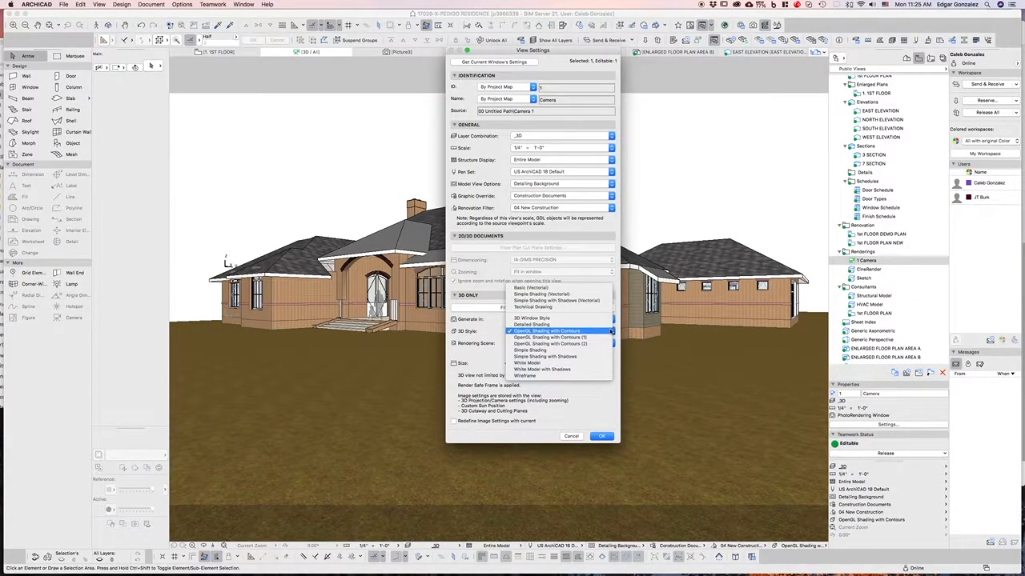
pyautogui.click(592, 330)
pyautogui.click(612, 343)
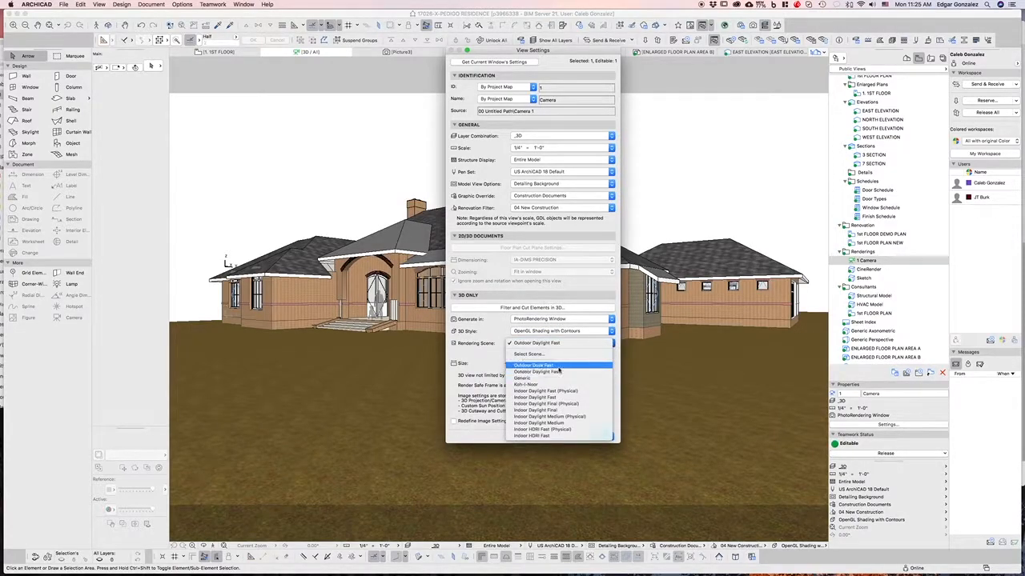
pyautogui.click(559, 367)
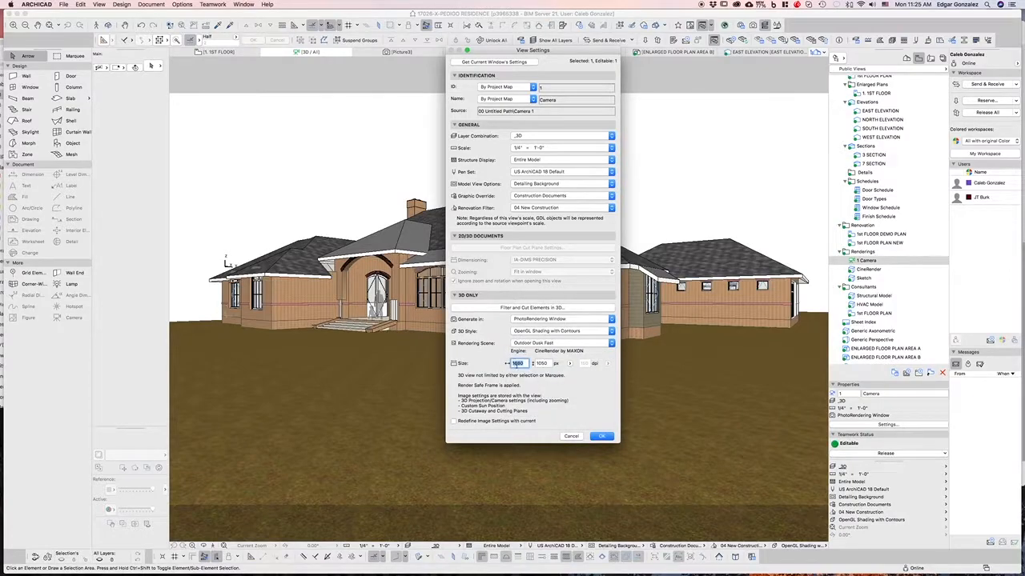
pyautogui.doubleClick(519, 363)
pyautogui.click(602, 436)
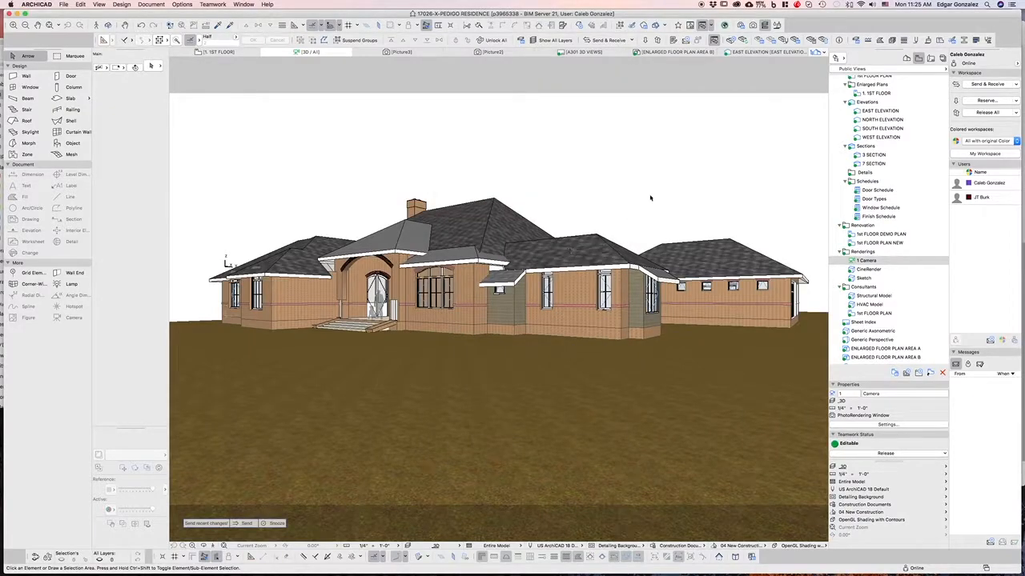
# Step: Open the A301 3D VIEWS layout, update the placed Camera drawing from its source view and inspect the refreshed rendering
pyautogui.click(930, 58)
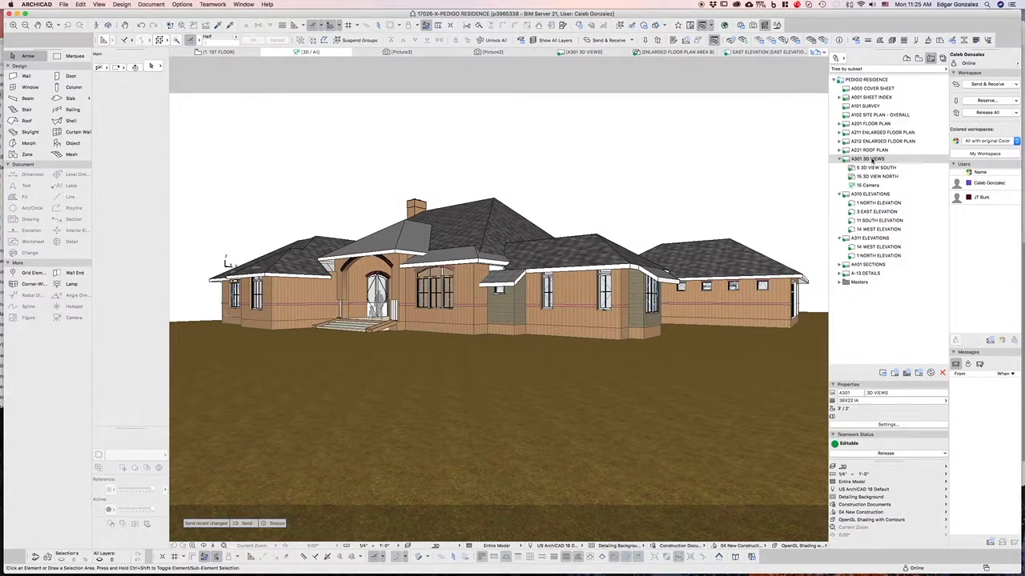
pyautogui.doubleClick(872, 159)
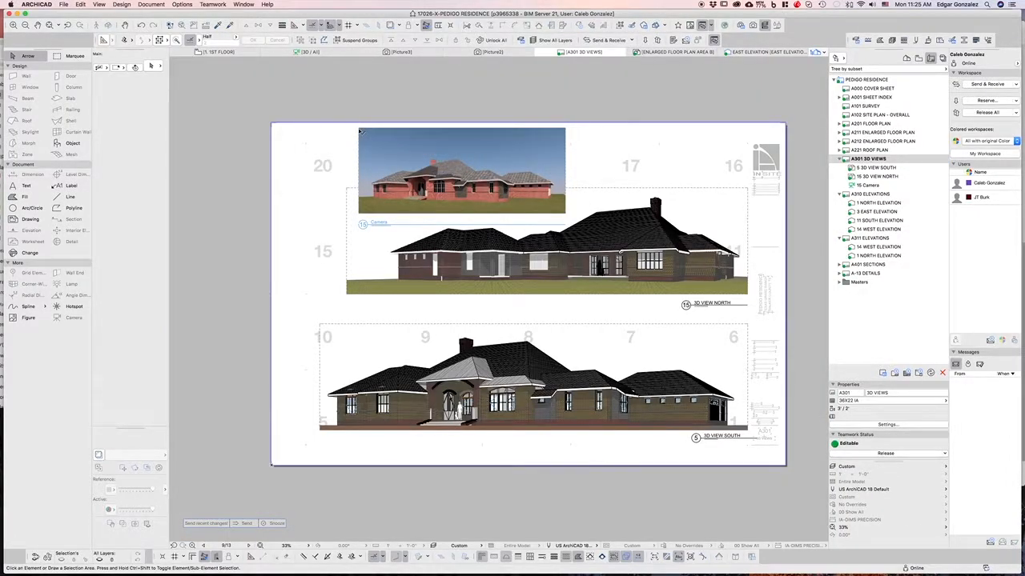
pyautogui.click(385, 147)
pyautogui.rightClick(386, 147)
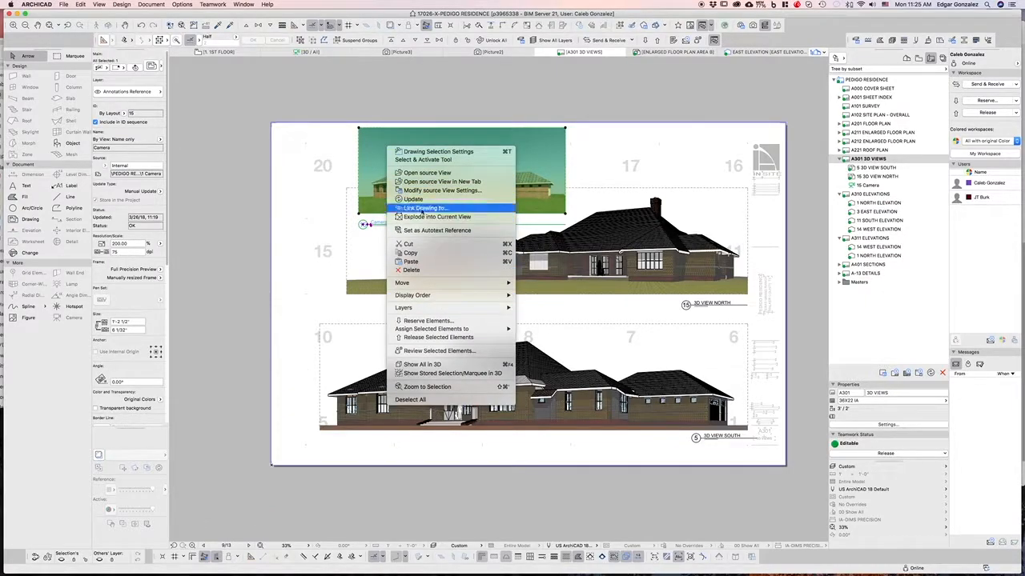
pyautogui.click(424, 199)
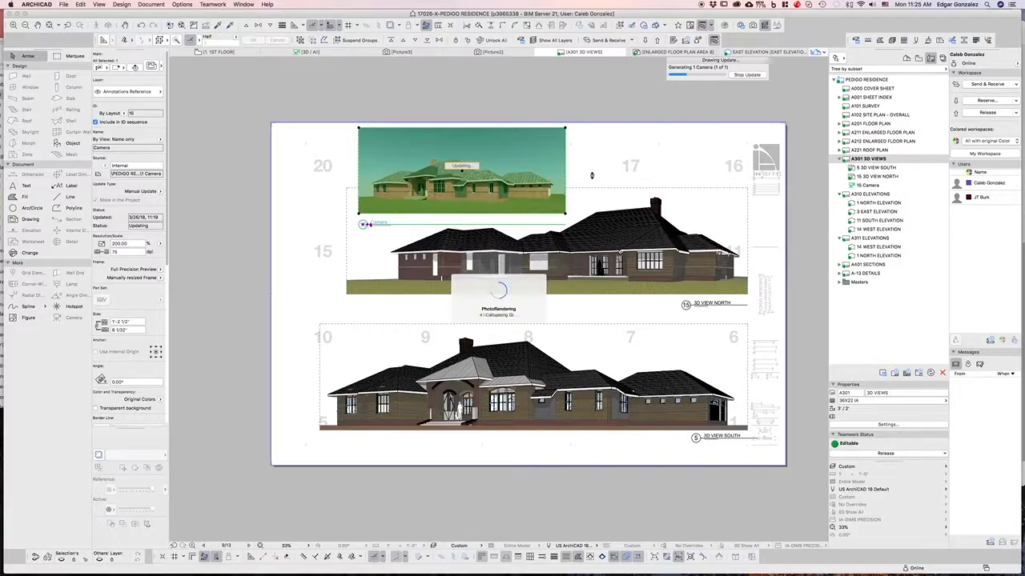
pyautogui.click(612, 105)
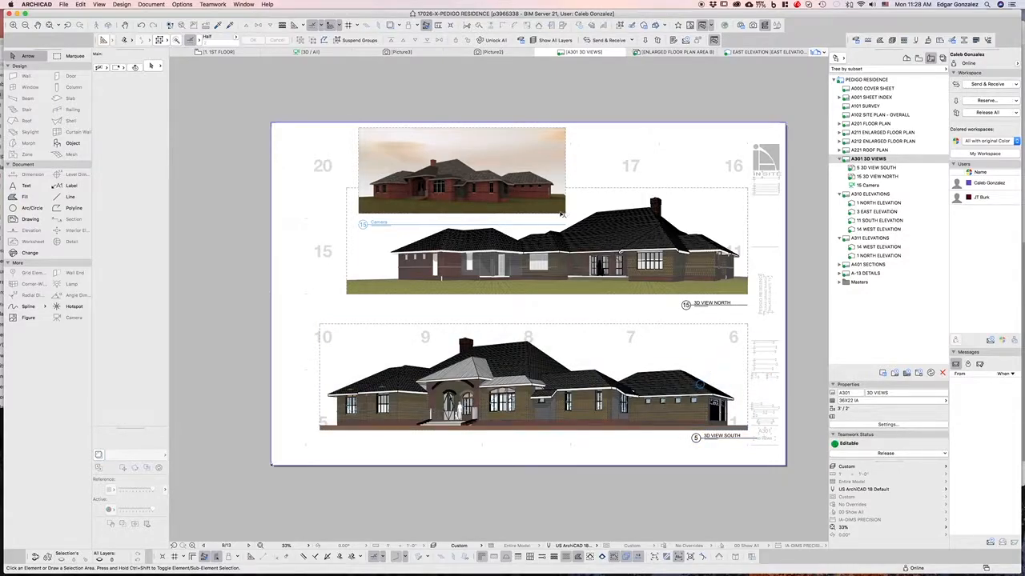
pyautogui.click(617, 169)
pyautogui.press('Escape')
pyautogui.scroll(5, 436, 164)
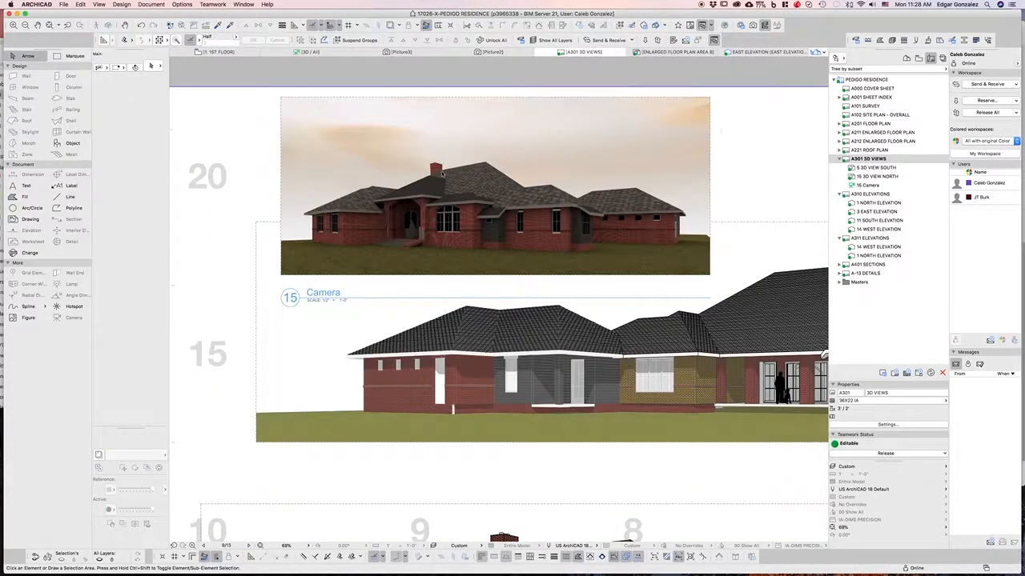
pyautogui.scroll(2, 441, 170)
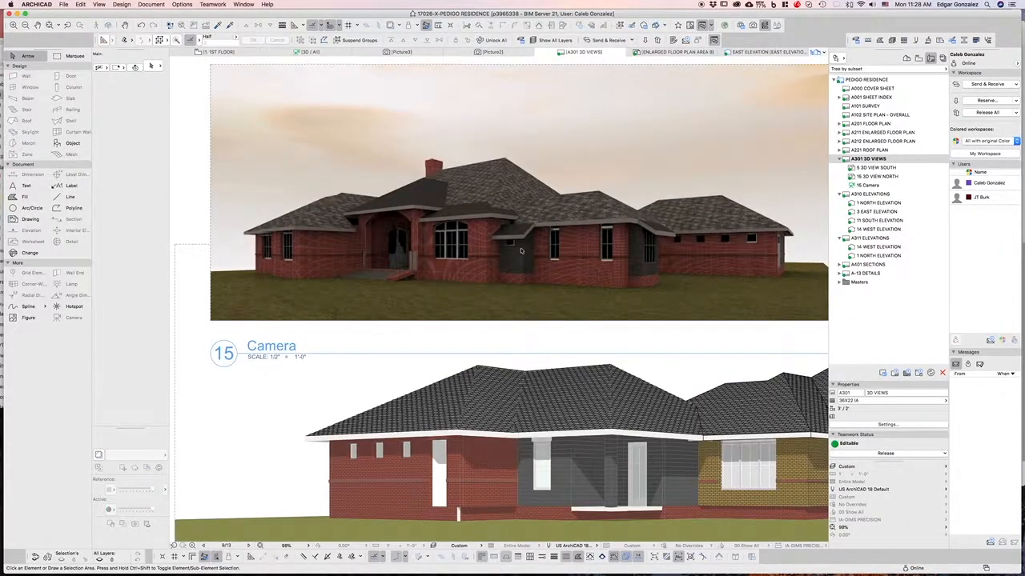
pyautogui.scroll(-3, 521, 250)
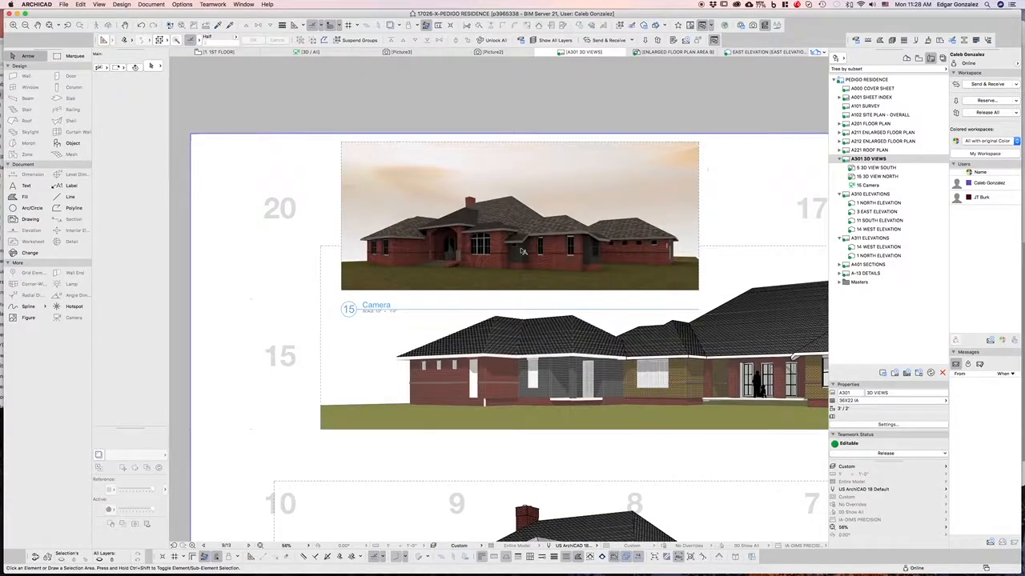